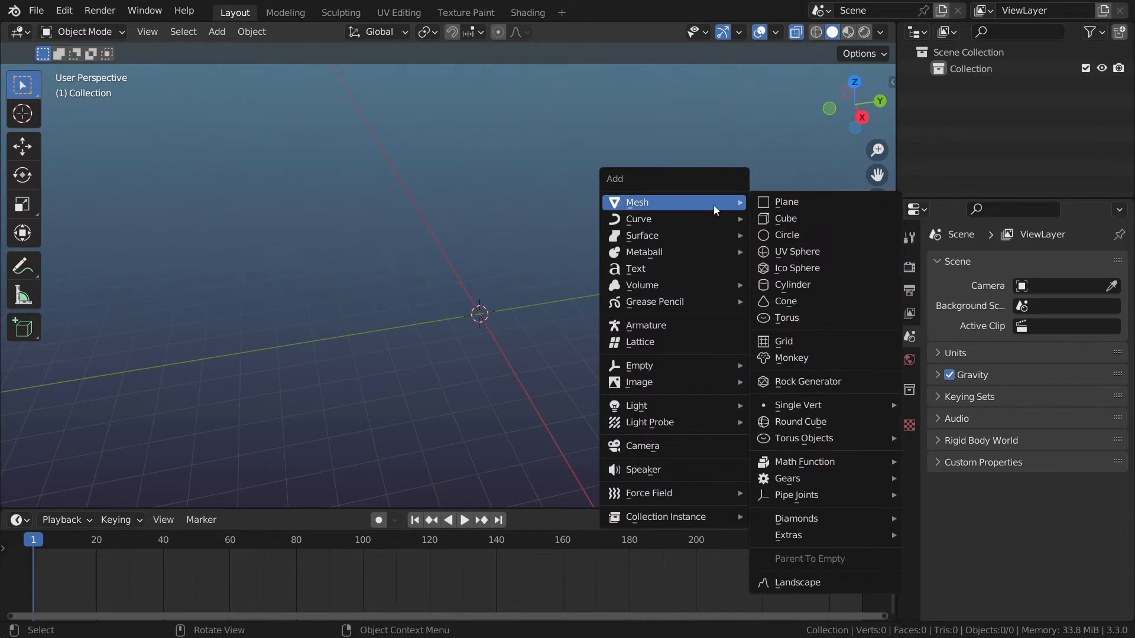
Add a cube mesh and scale its geometry by 4 along the Y axis in Edit Mode.
click(838, 217)
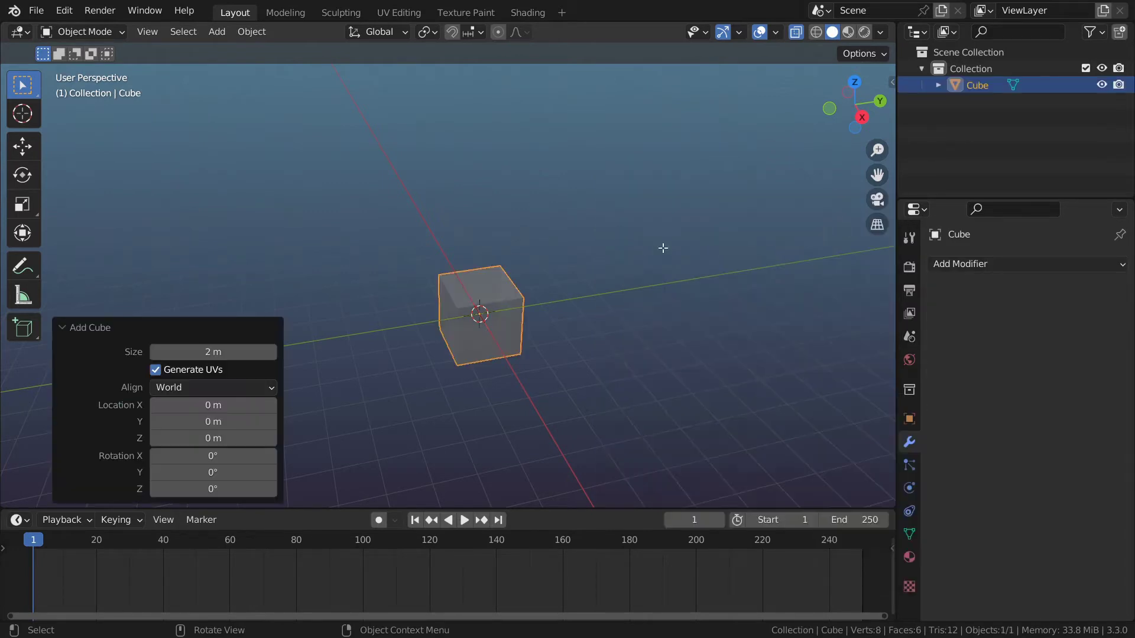
key(Tab)
middle_drag(641, 337, 639, 334)
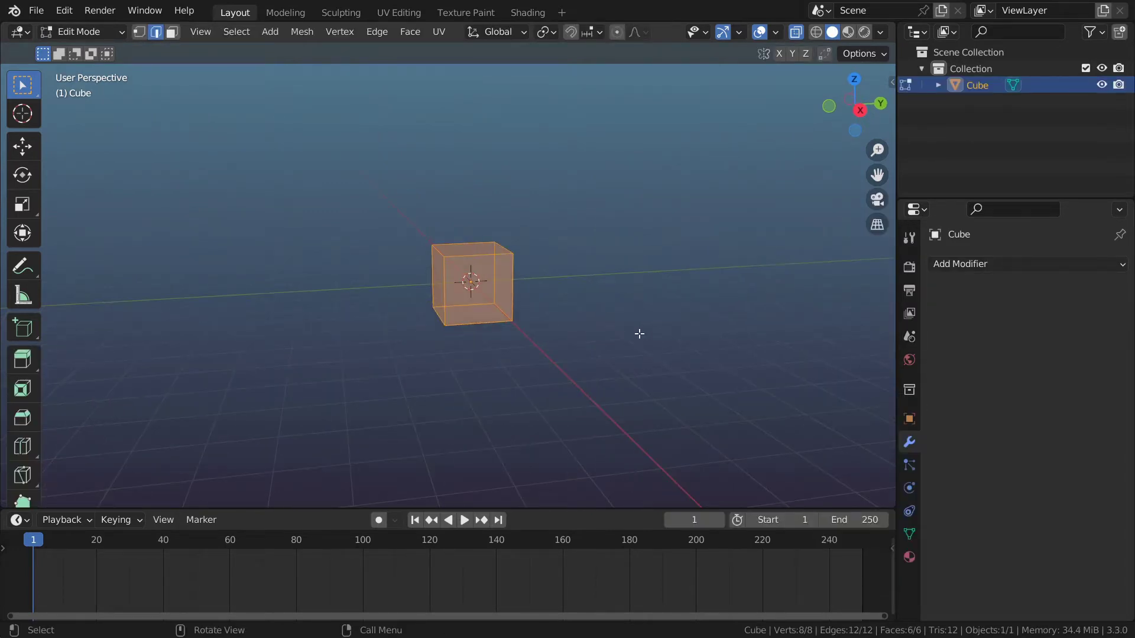
key(s)
key(y)
key(4)
key(Return)
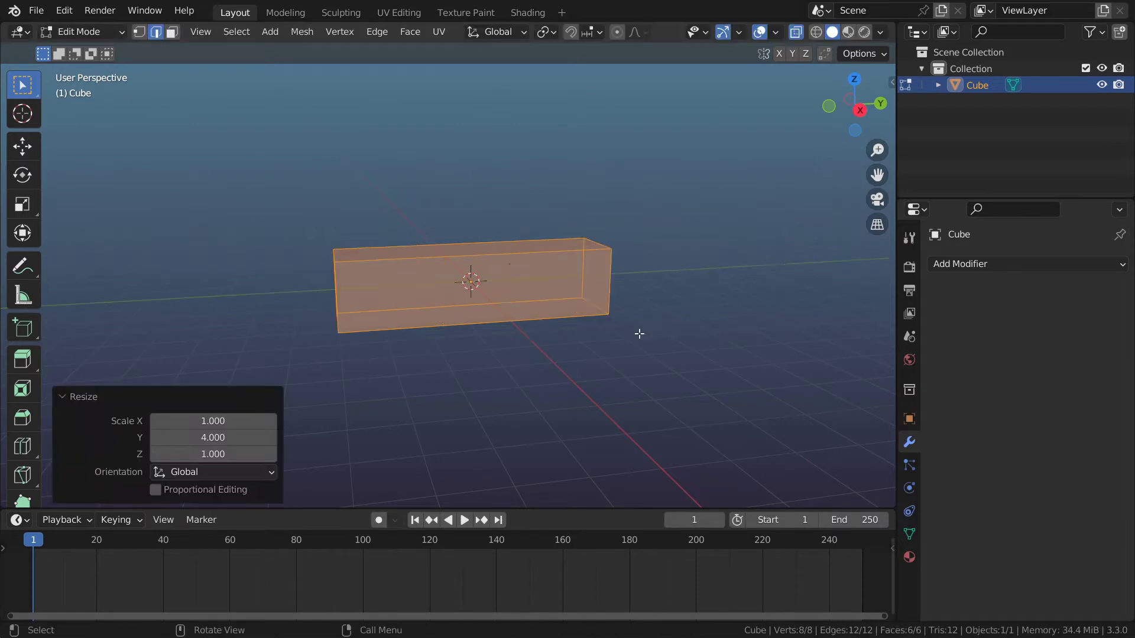
Scale the box's geometry by 0.15 along the Z axis to flatten it.
text(s)
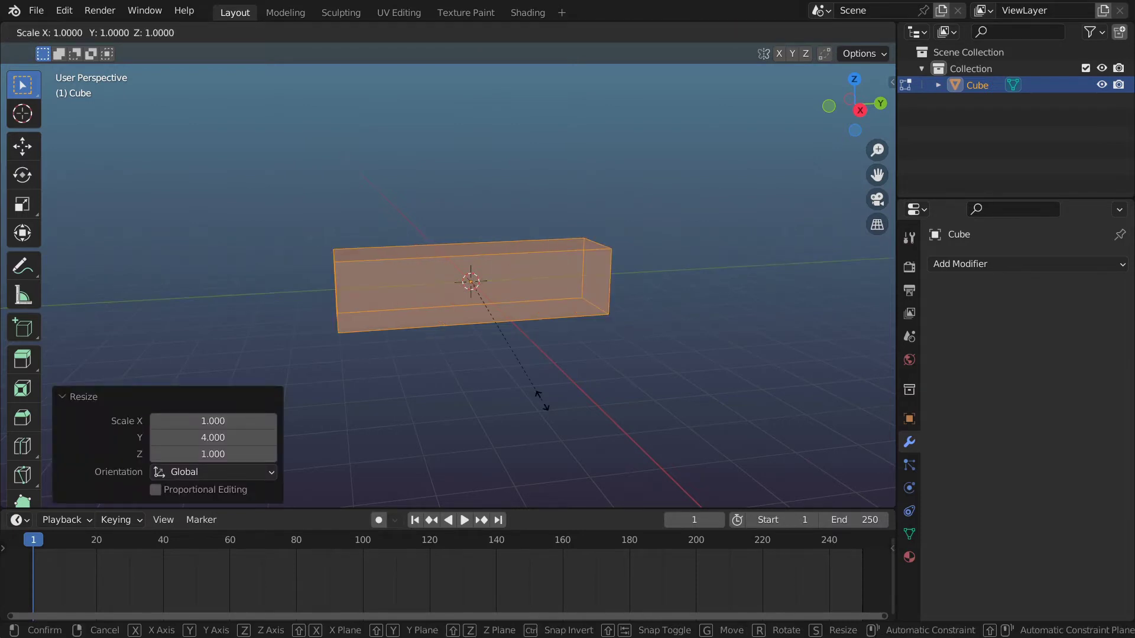
text(z.15)
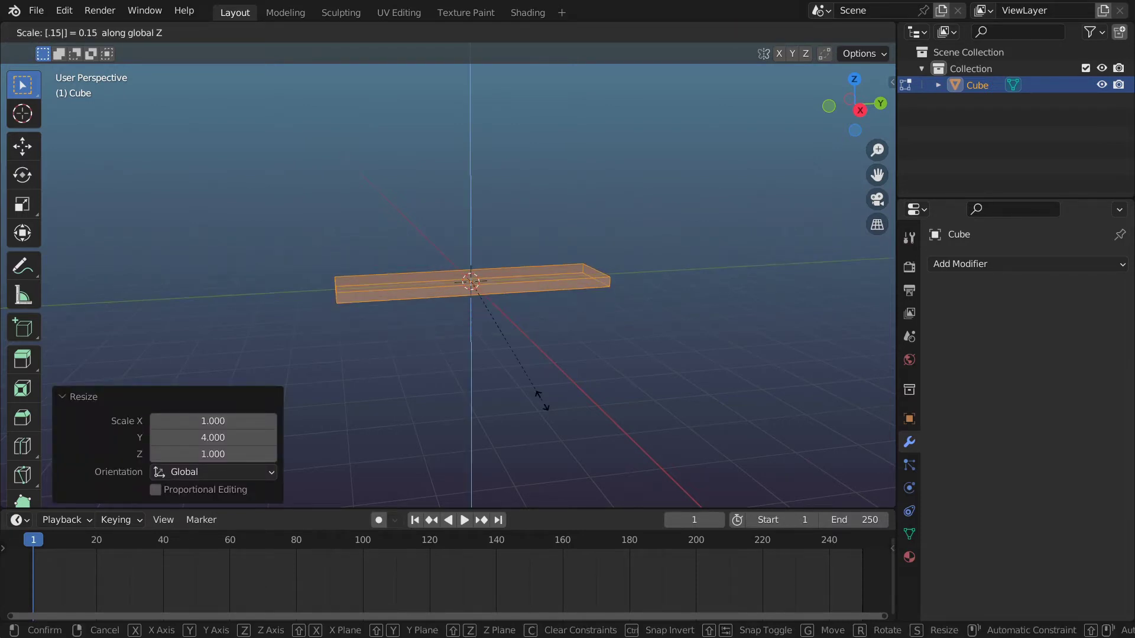
key(Return)
Move the flattened box's geometry -4 m along Y so one end sits at the object's origin.
key(g)
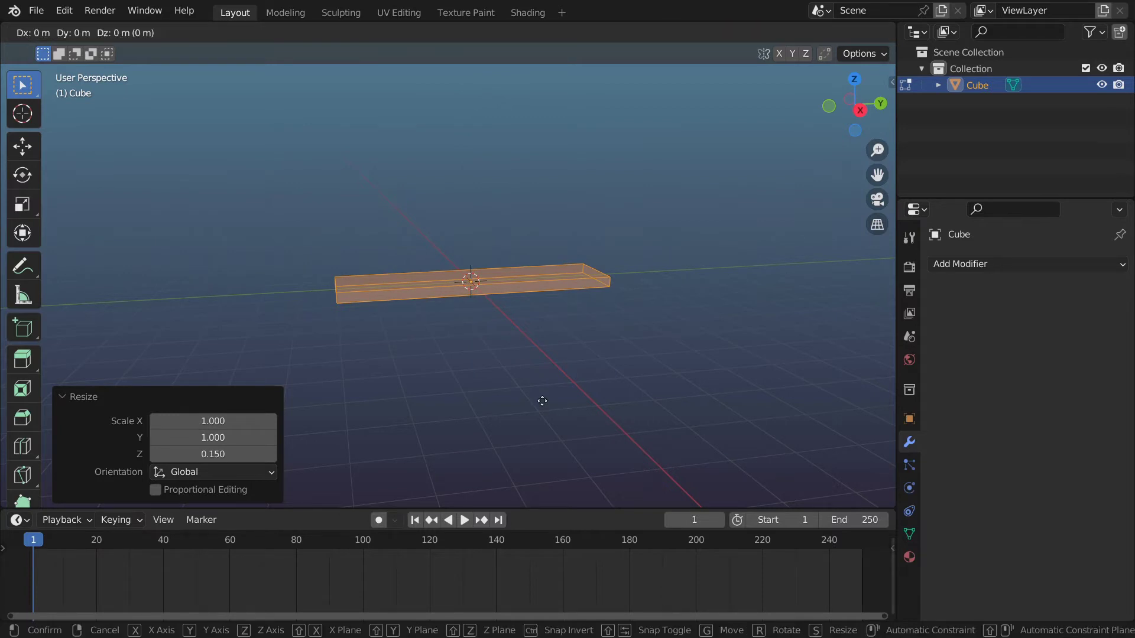
text(y)
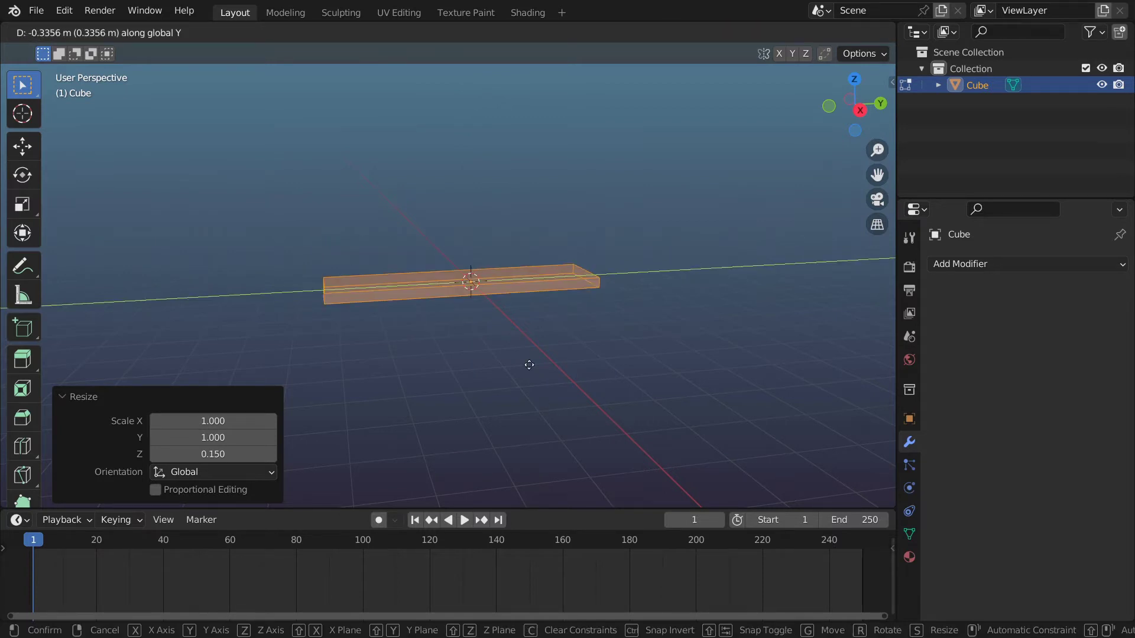
text(-4)
key(Return)
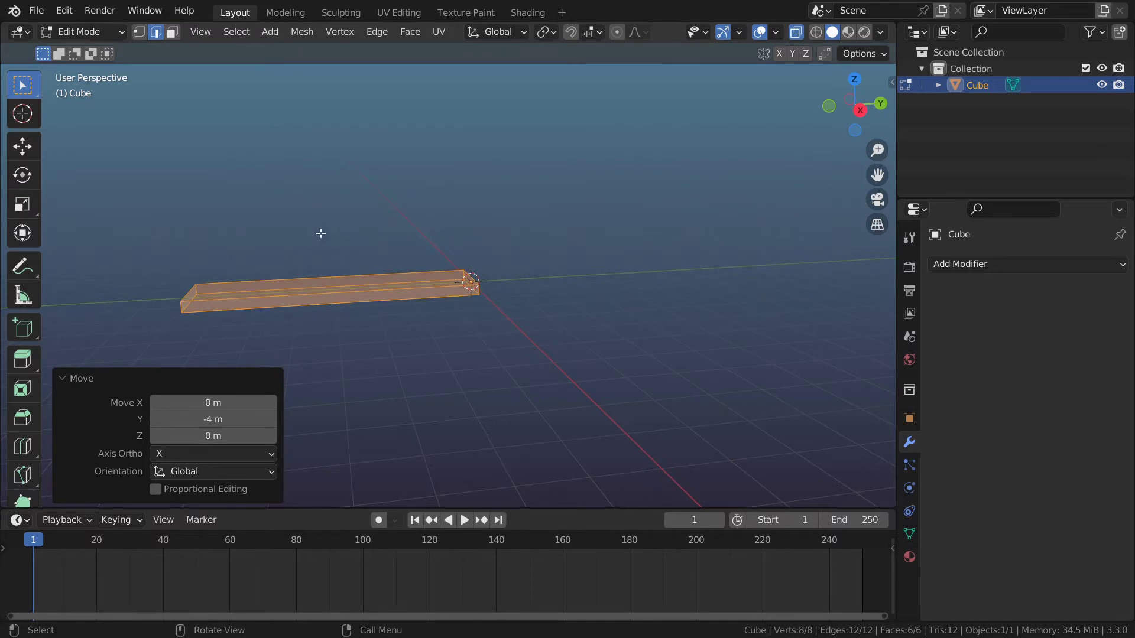
Select the plank's four lengthwise edges and subdivide them with 50 cuts.
drag(319, 233, 405, 375)
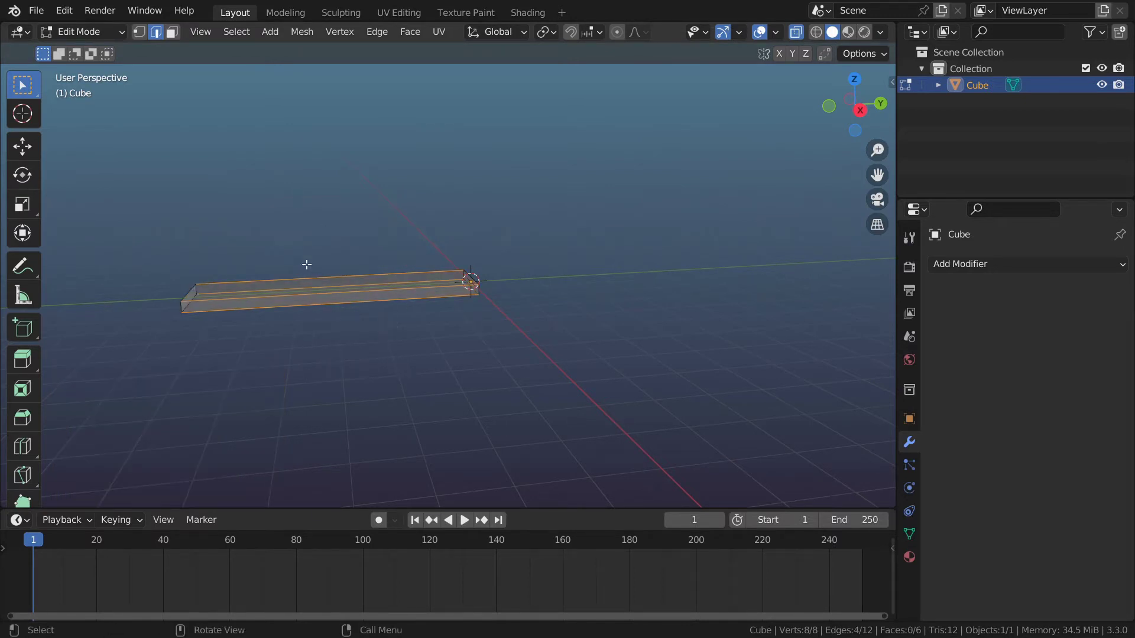
right_click(293, 282)
click(233, 142)
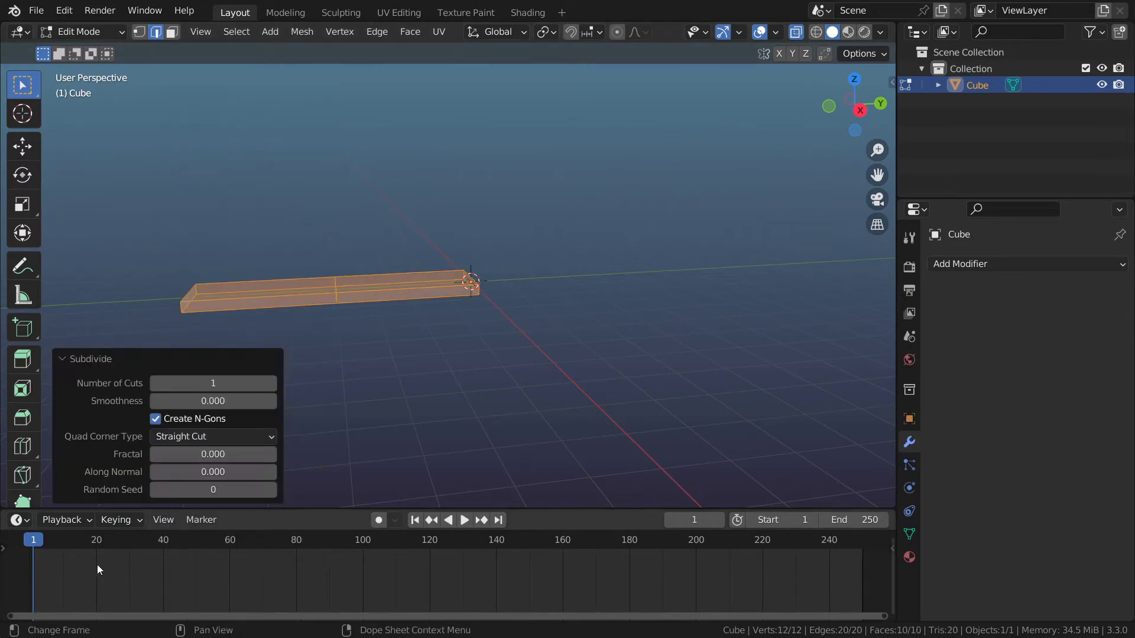
click(225, 383)
text(50)
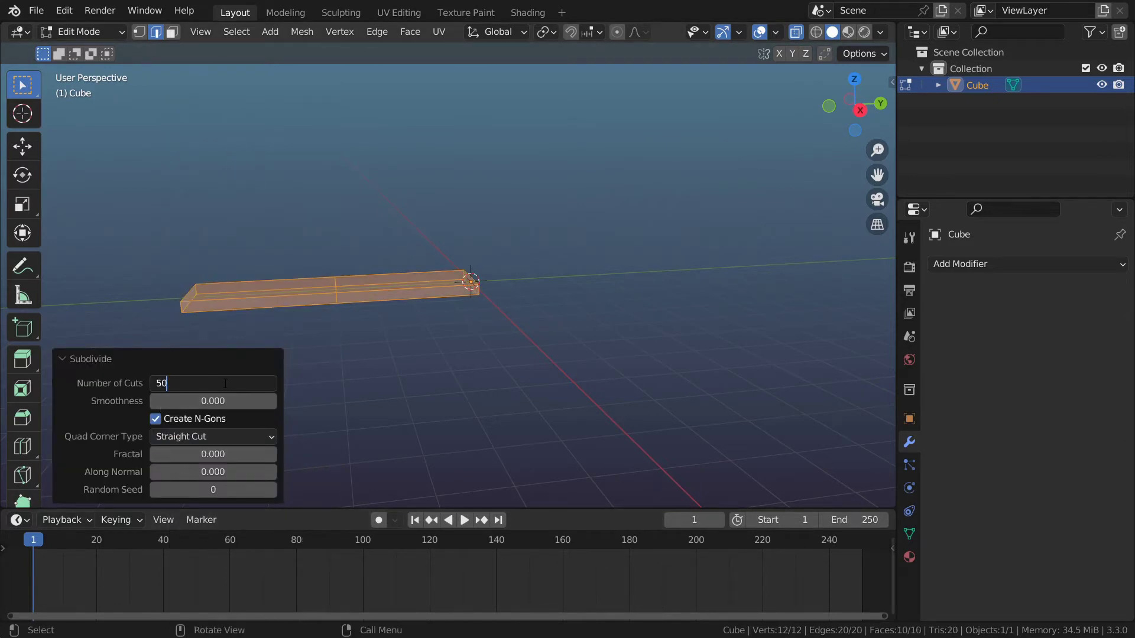
key(Return)
scroll(367, 416, up, 1)
middle_drag(372, 417, 377, 420)
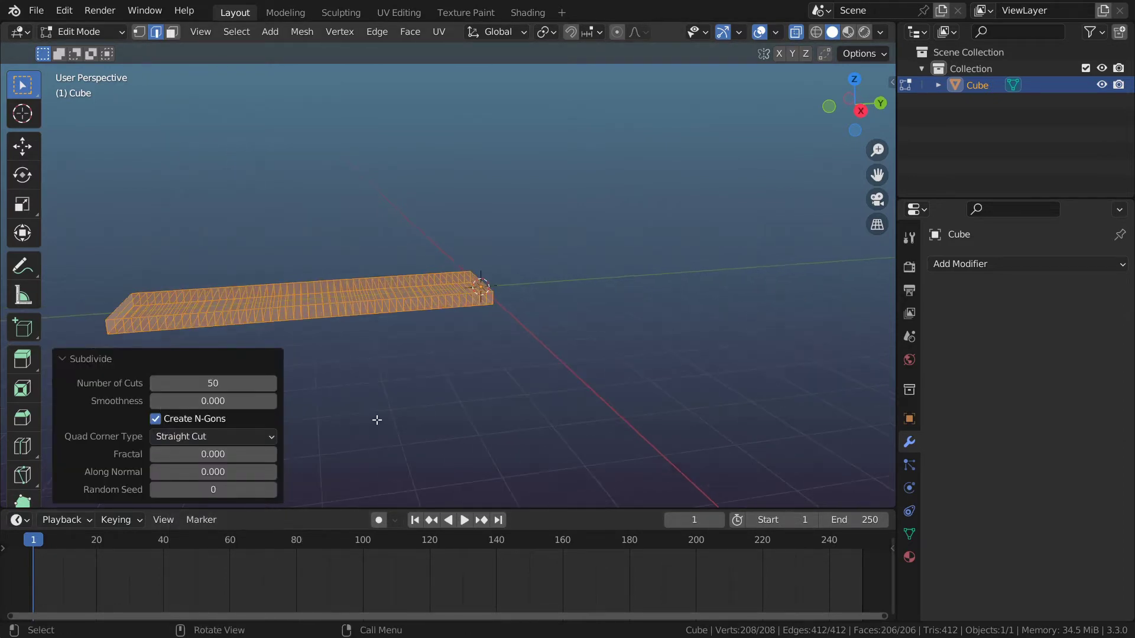
scroll(390, 423, up, 2)
scroll(406, 426, down, 3)
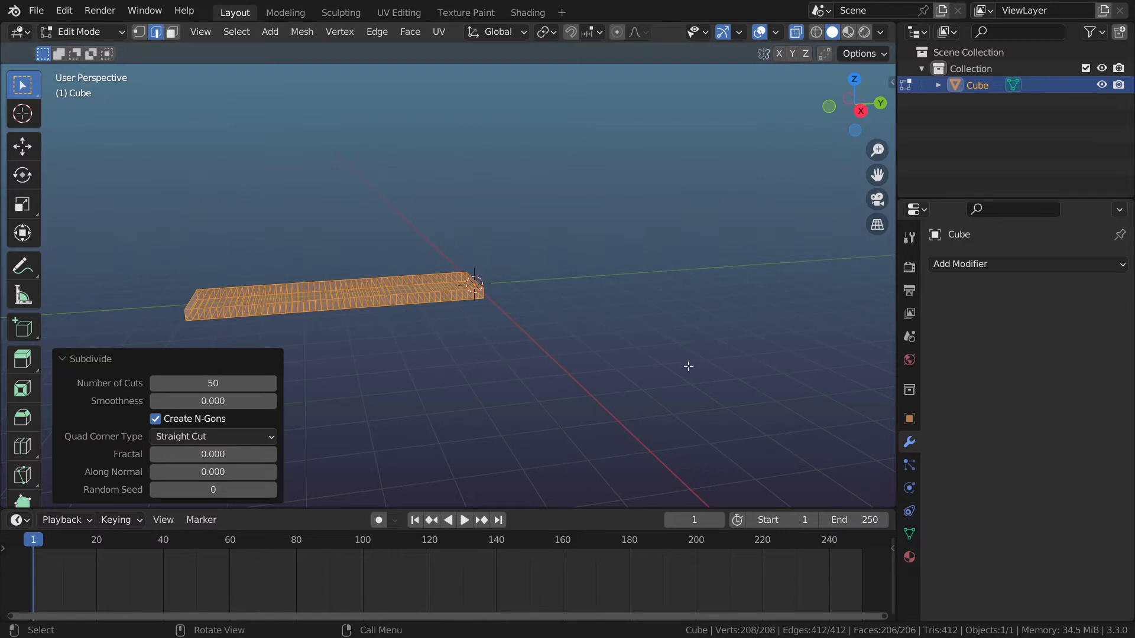
Return to Object Mode and add a Simple Deform modifier to the plank, using Bend with an angle of 53.5°.
key(Tab)
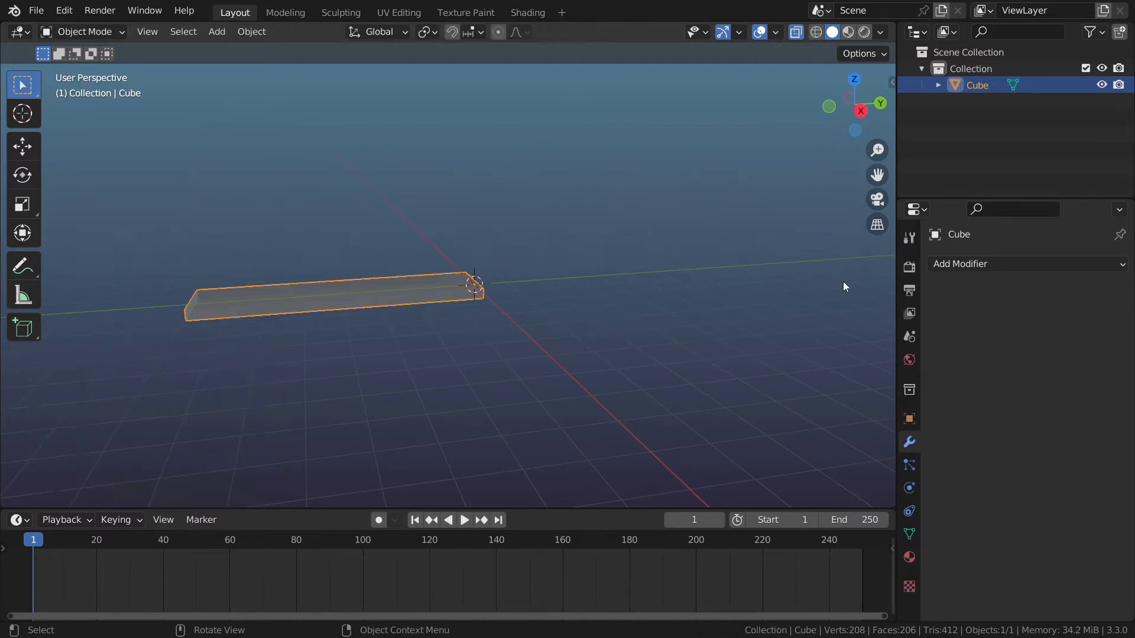
click(981, 264)
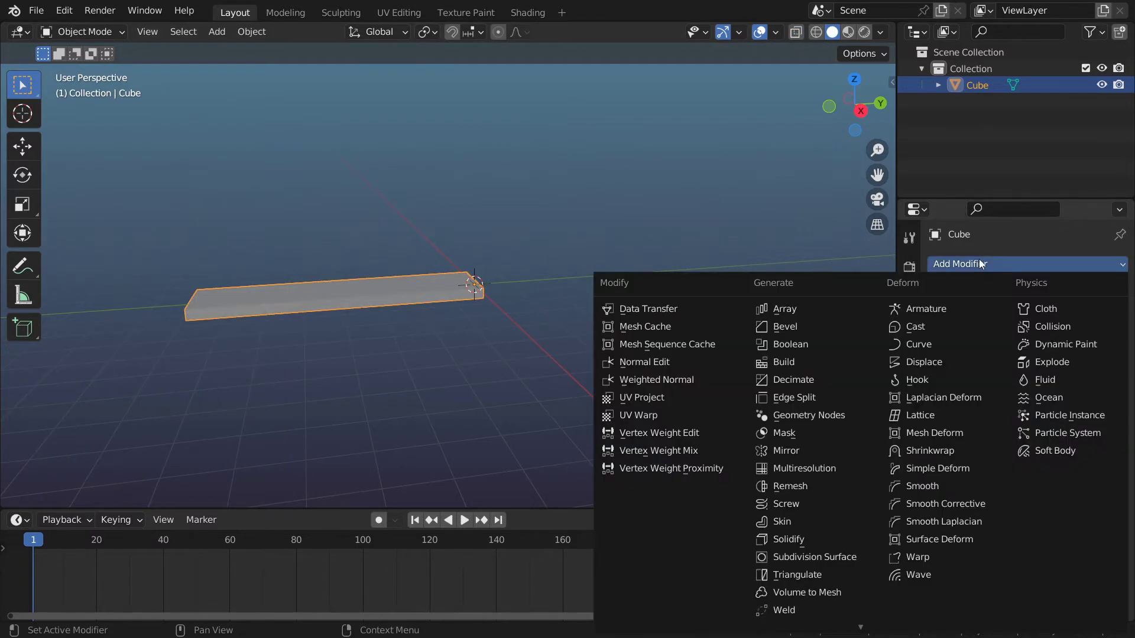
key(Escape)
click(956, 263)
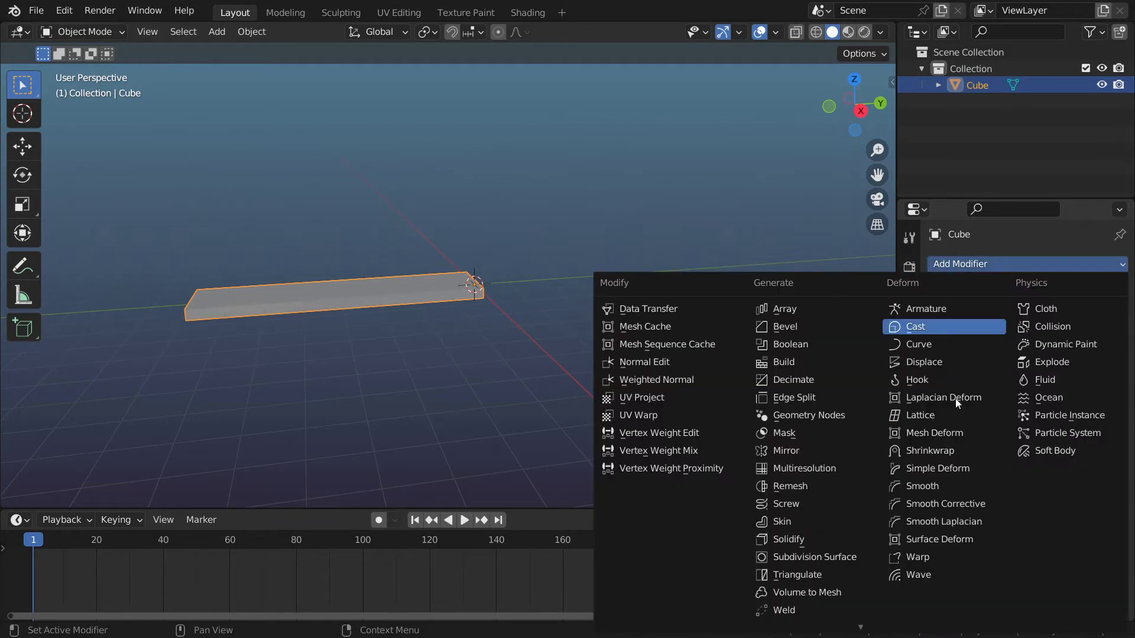
click(934, 438)
click(1008, 316)
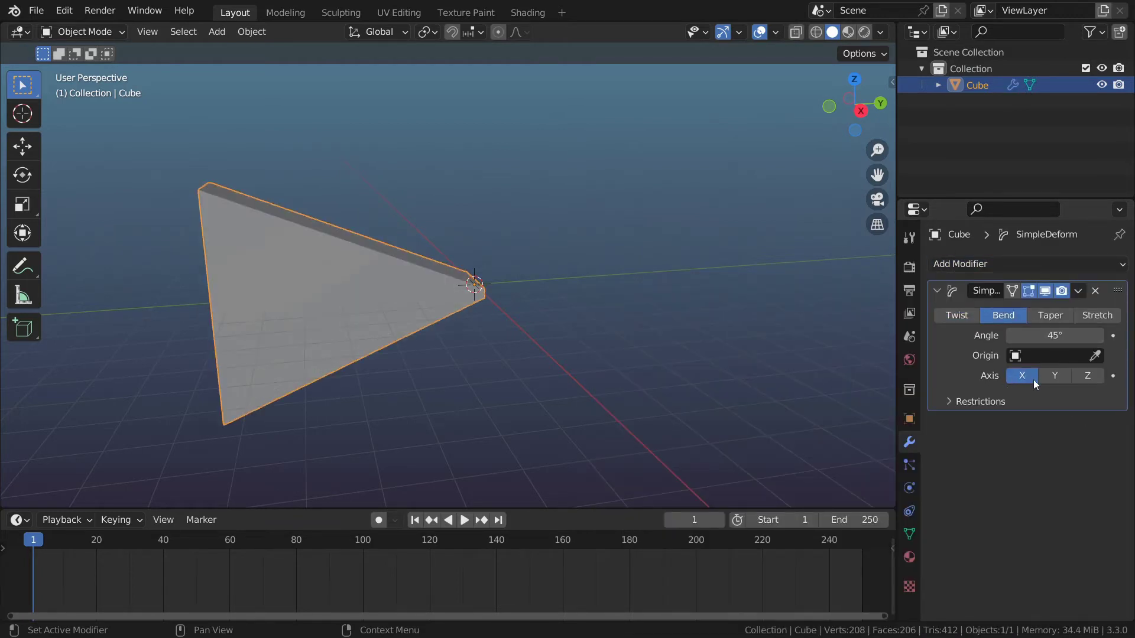
mouse_move(1058, 336)
mouse_down()
mouse_move(1005, 336)
mouse_move(1073, 336)
mouse_up()
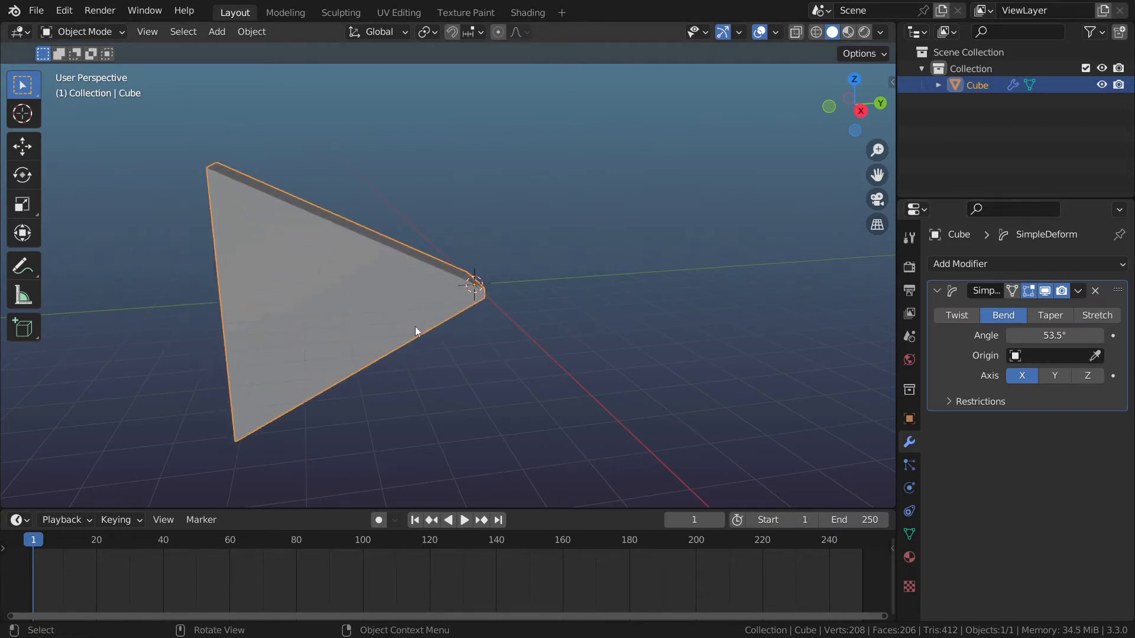
middle_drag(413, 329, 580, 353)
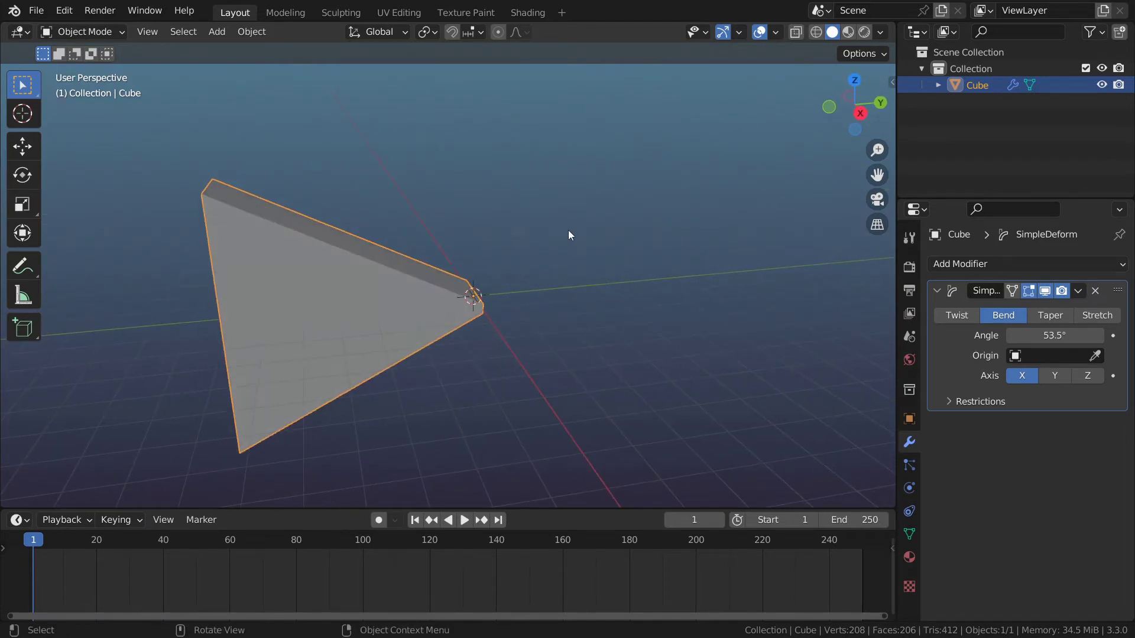
Add an Arrows empty at the world origin with its X rotation set to 90°.
key(shift+a)
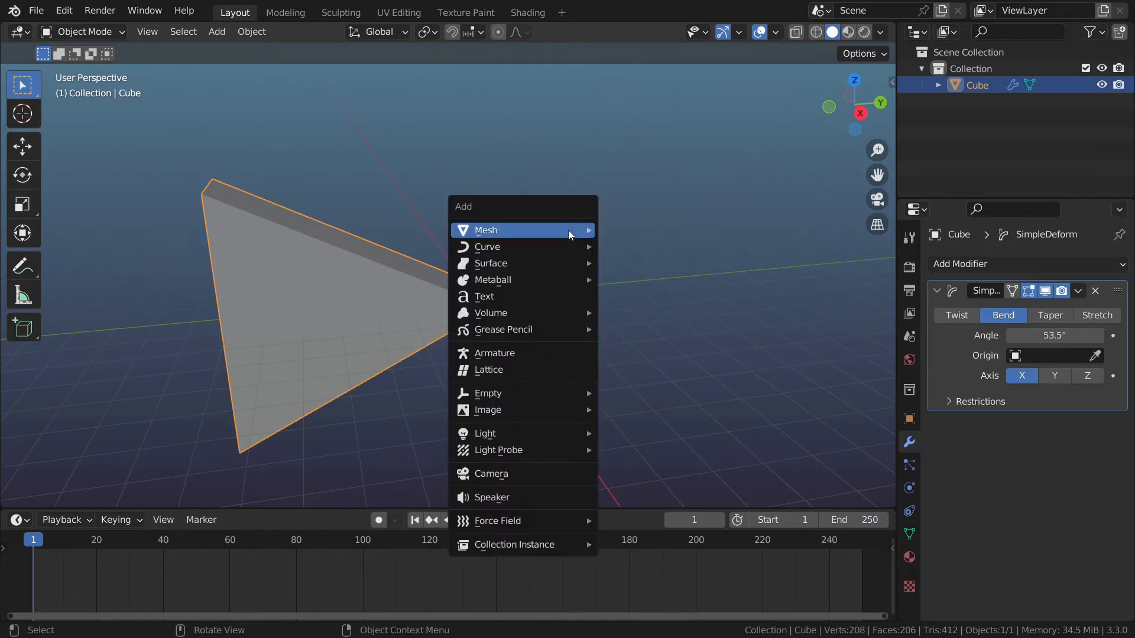
mouse_move(521, 395)
click(651, 409)
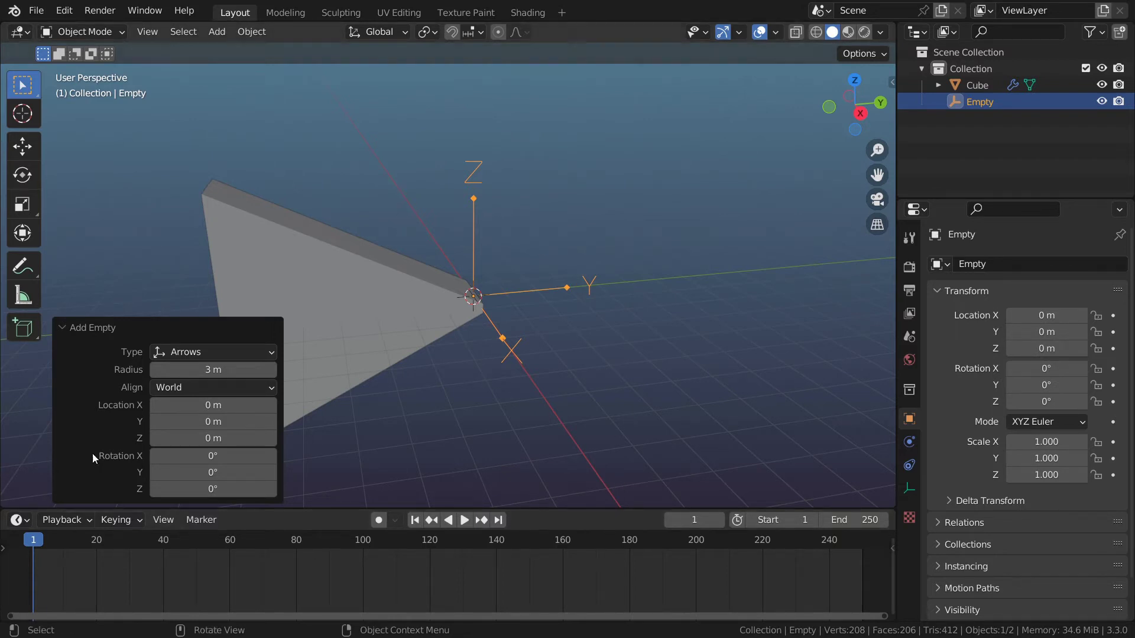
click(218, 463)
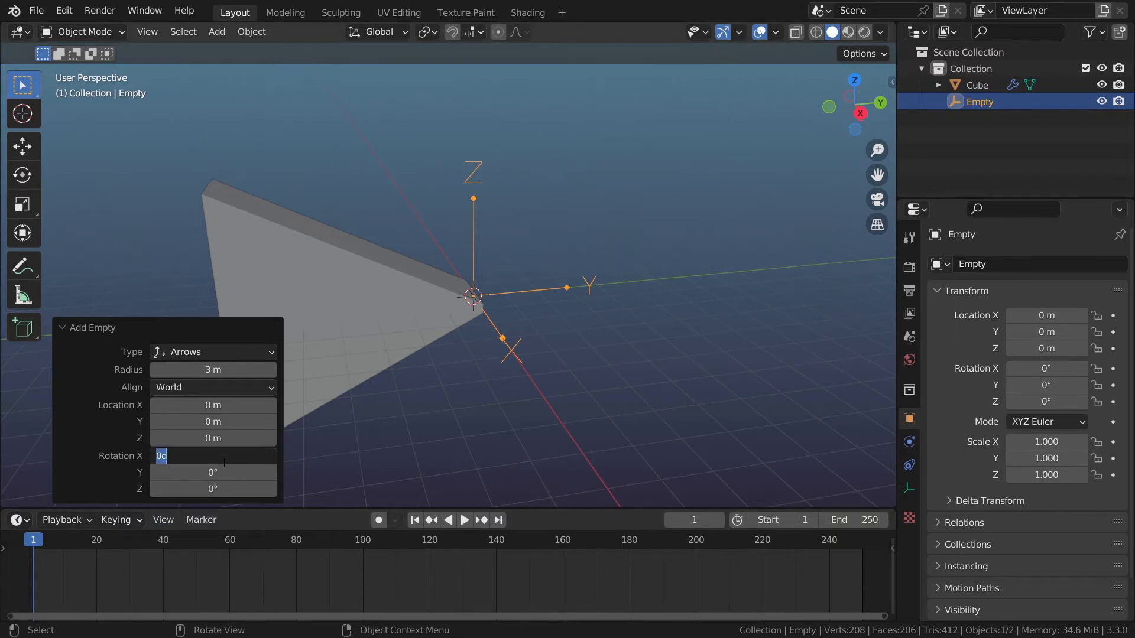
text(90)
key(Return)
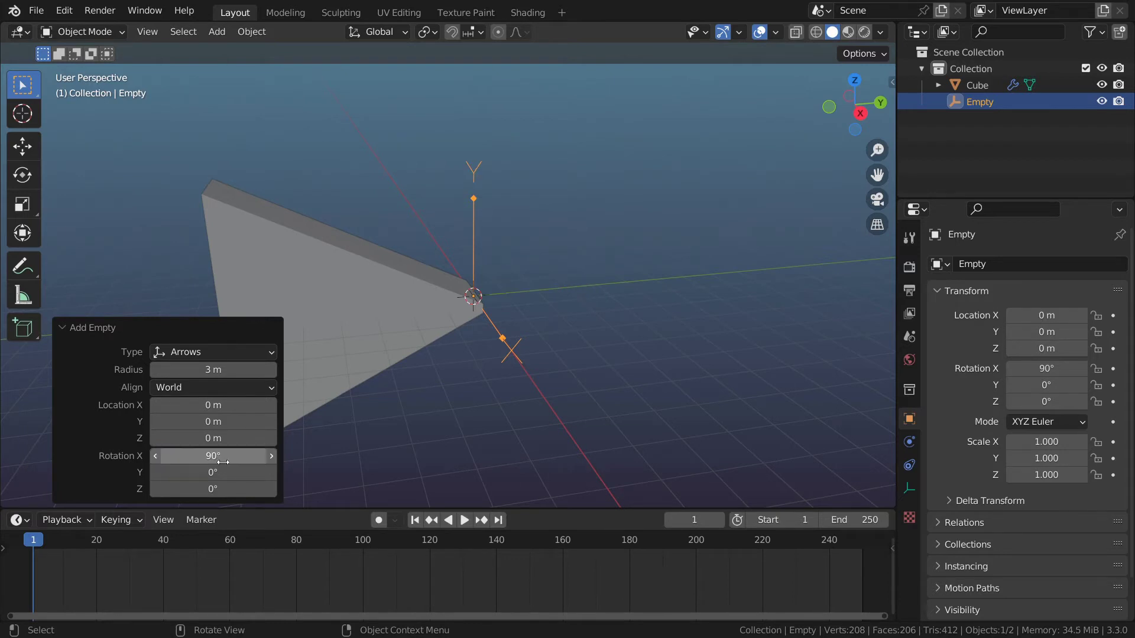
Assign the arrows empty as the origin of the plank's bend modifier, and briefly try a bend angle of -53.6° before undoing it.
click(408, 343)
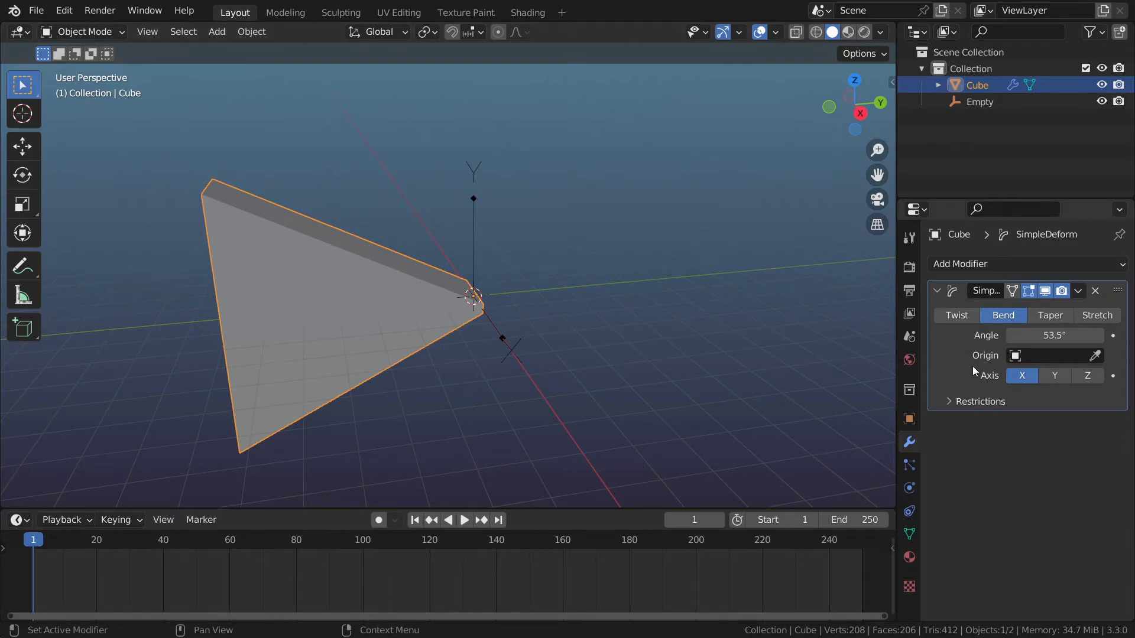
click(1095, 356)
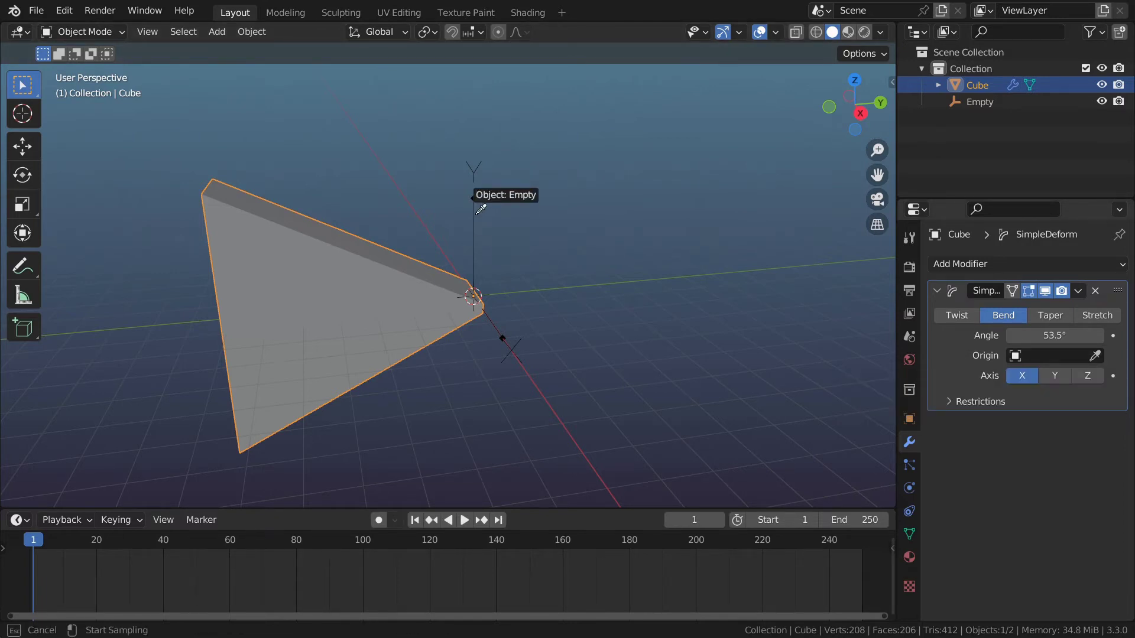
click(478, 211)
drag(1055, 335, 1003, 336)
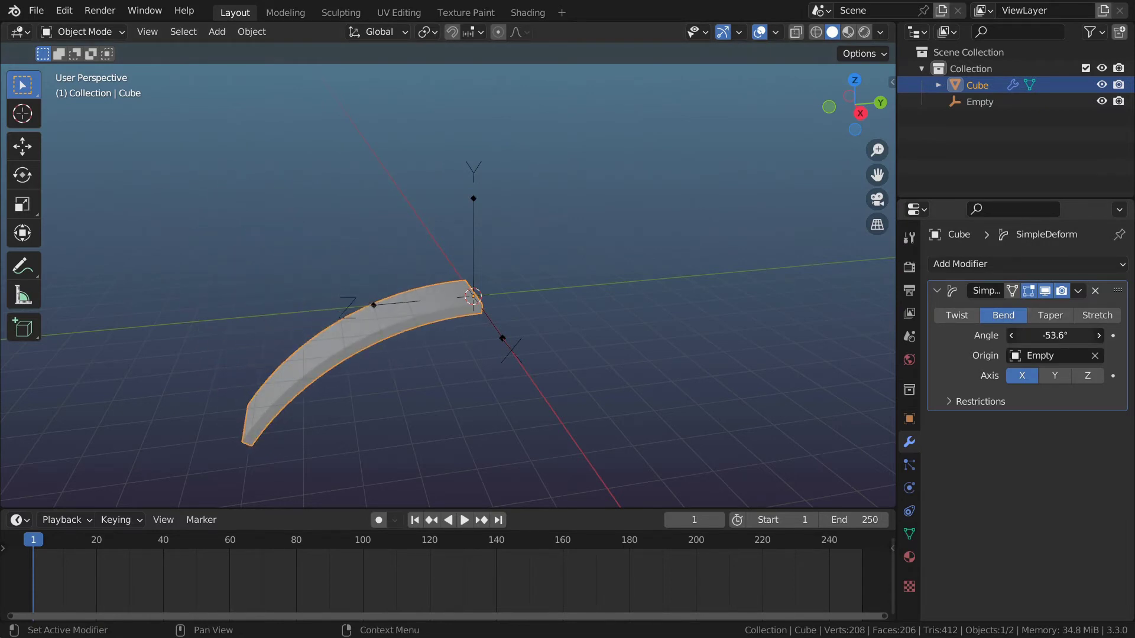
key(ctrl+z)
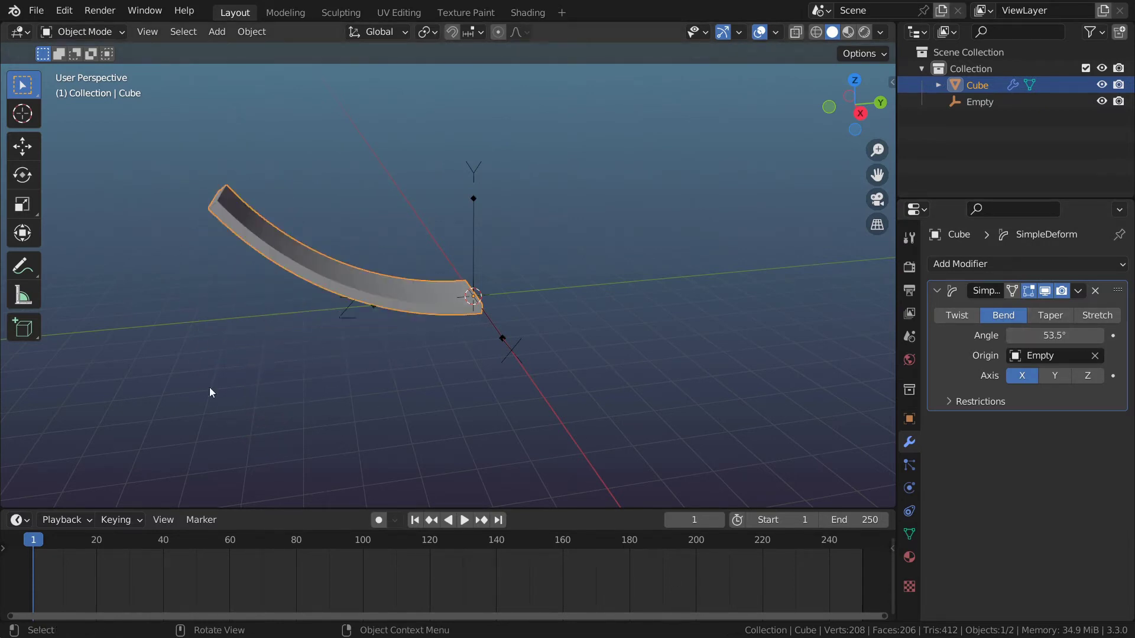
Set the bend angle to 0° and keyframe it at frame 1.
click(1060, 337)
text(0)
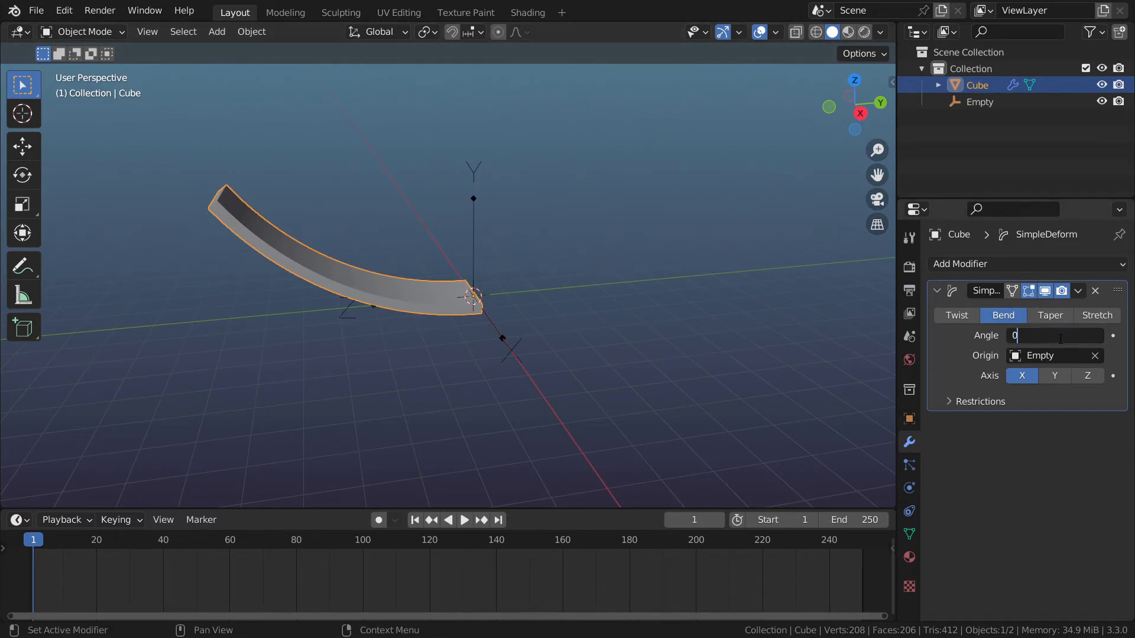
key(Return)
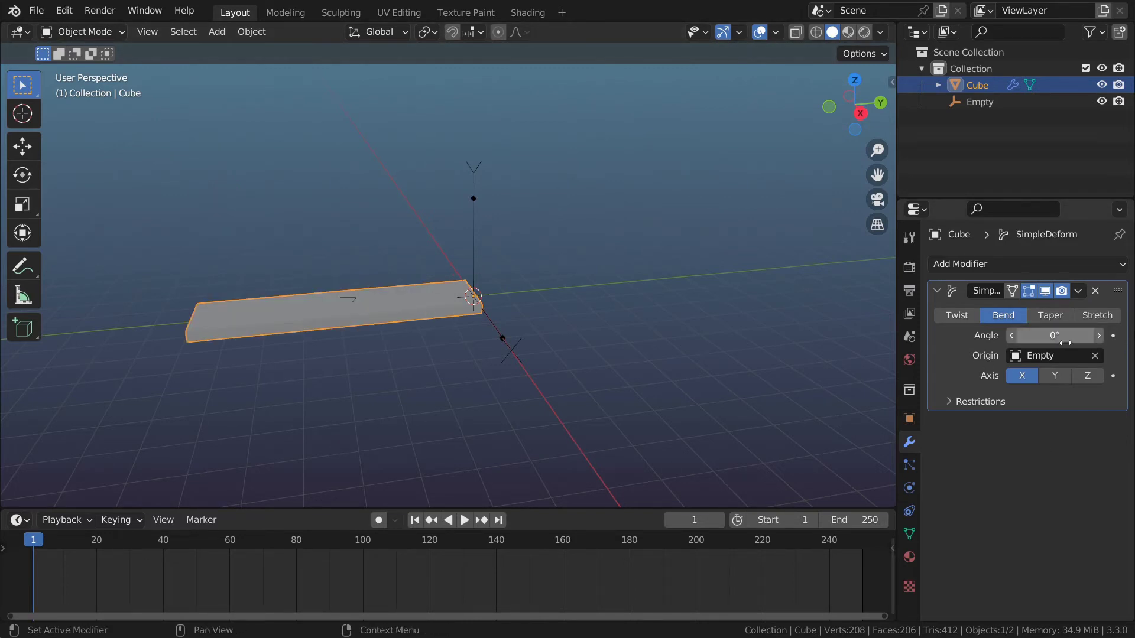
click(1113, 335)
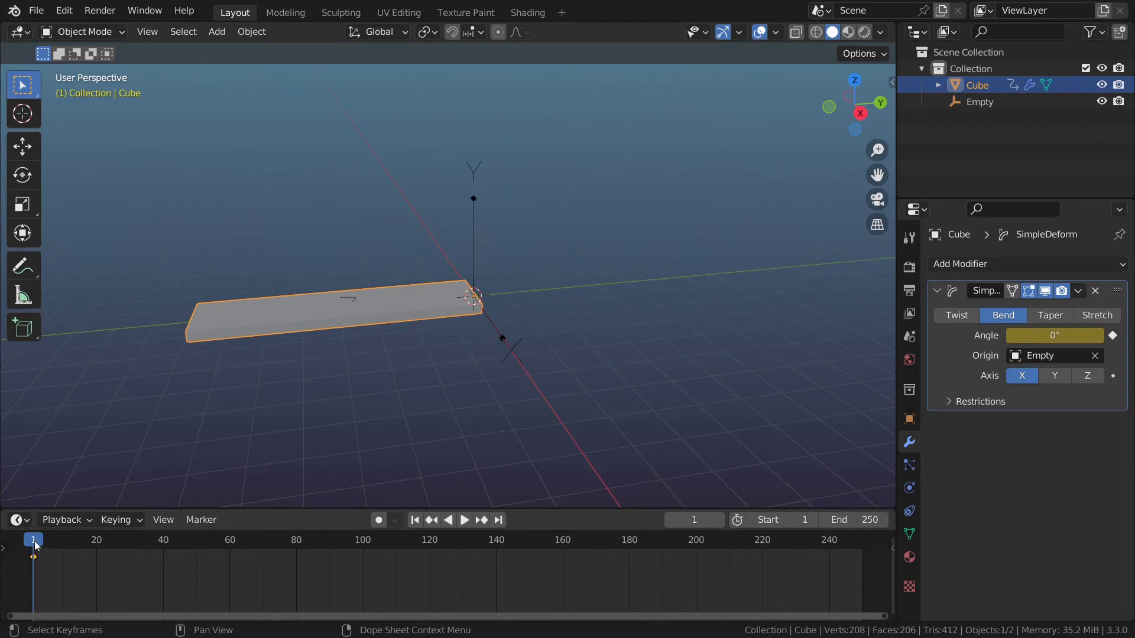
Go to frame 20, set the bend angle to 20°, and keyframe it.
drag(34, 545, 98, 545)
click(1075, 337)
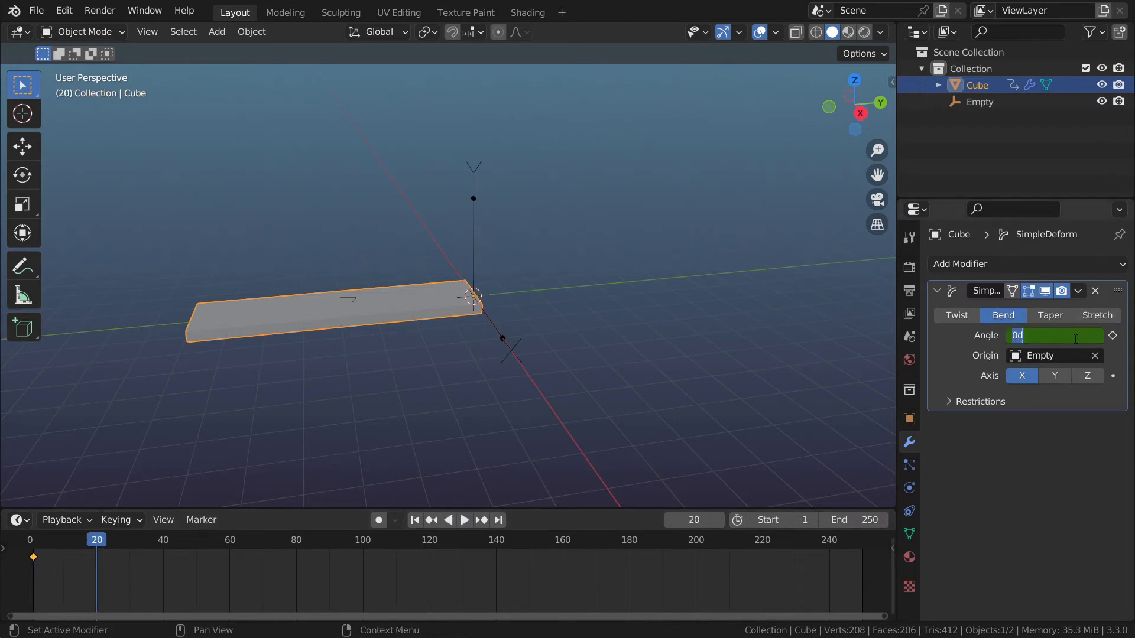
text(20)
key(Return)
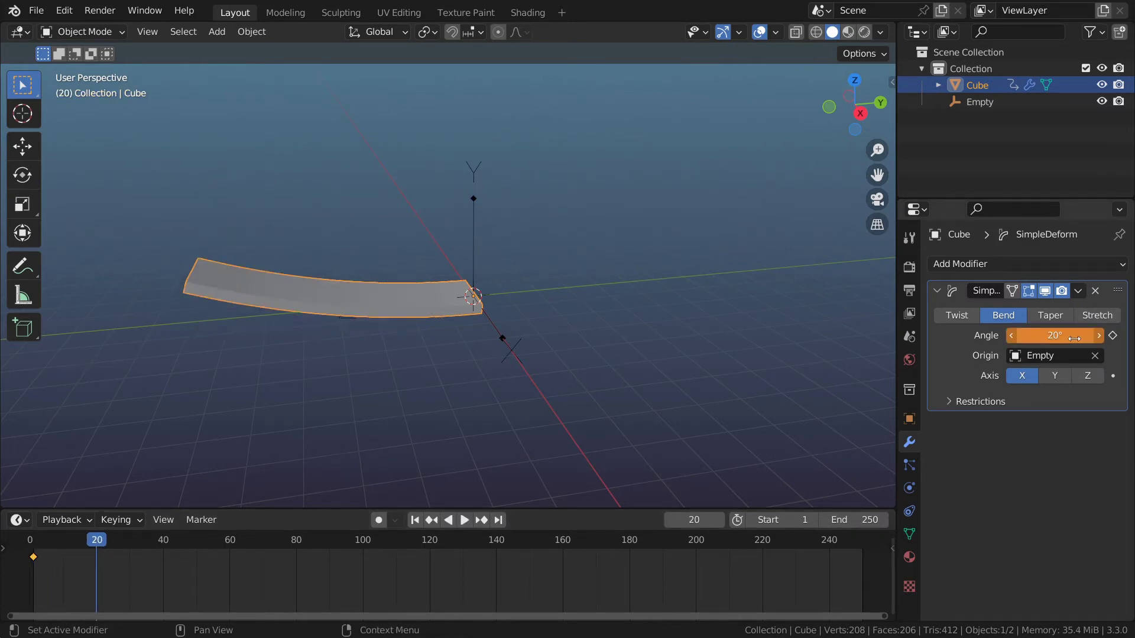
click(1113, 336)
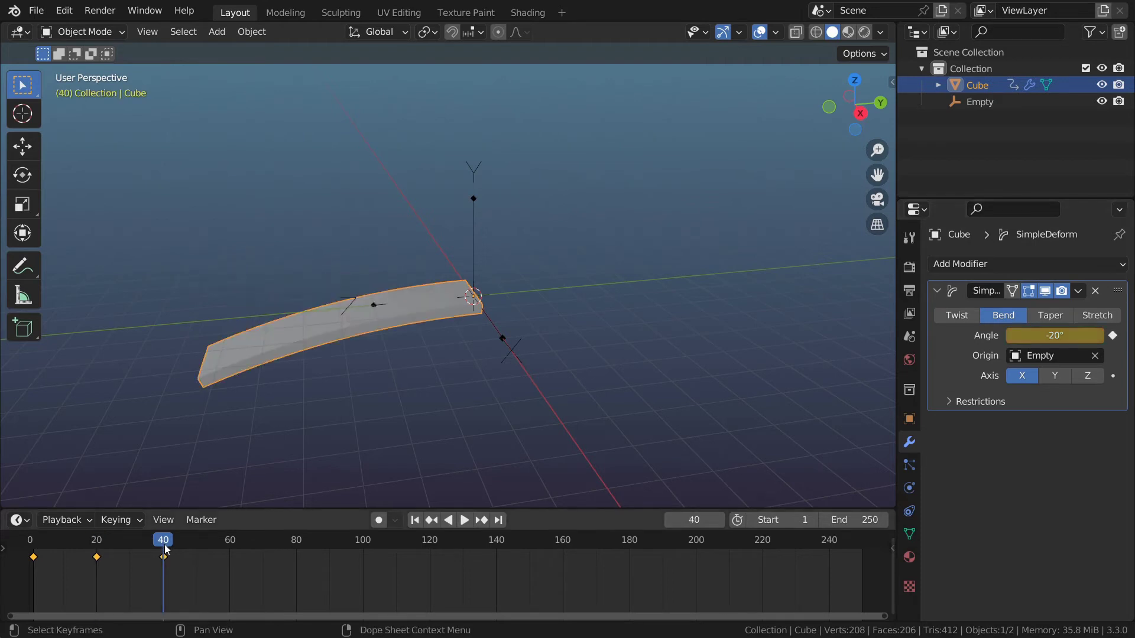
Play the bend animation and restart it from the first frame.
key(space)
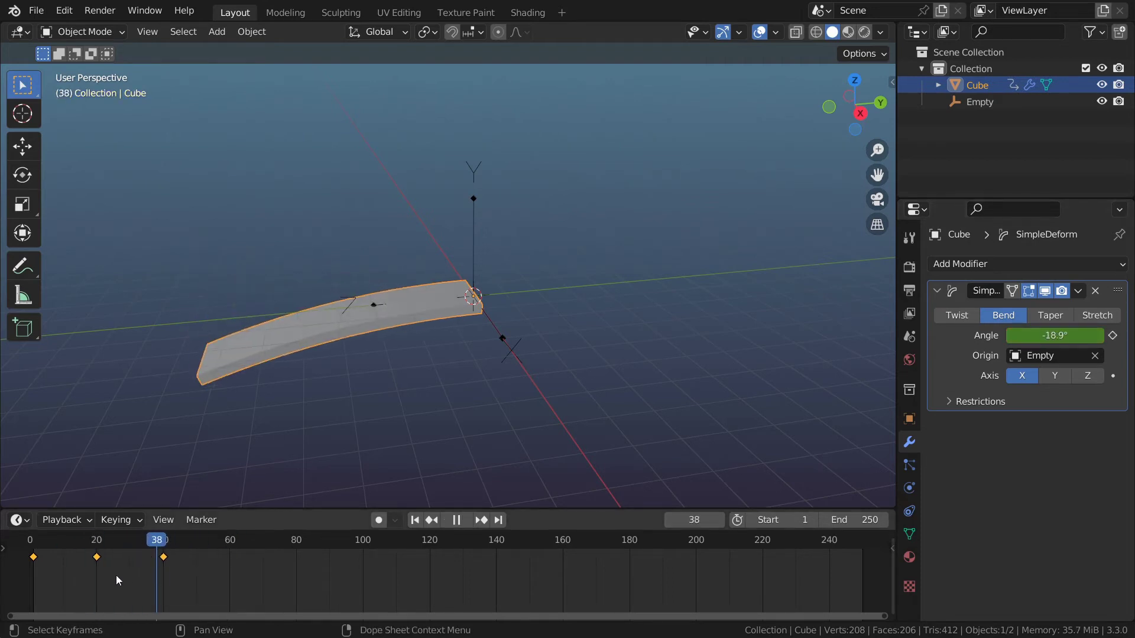
key(shift+Left)
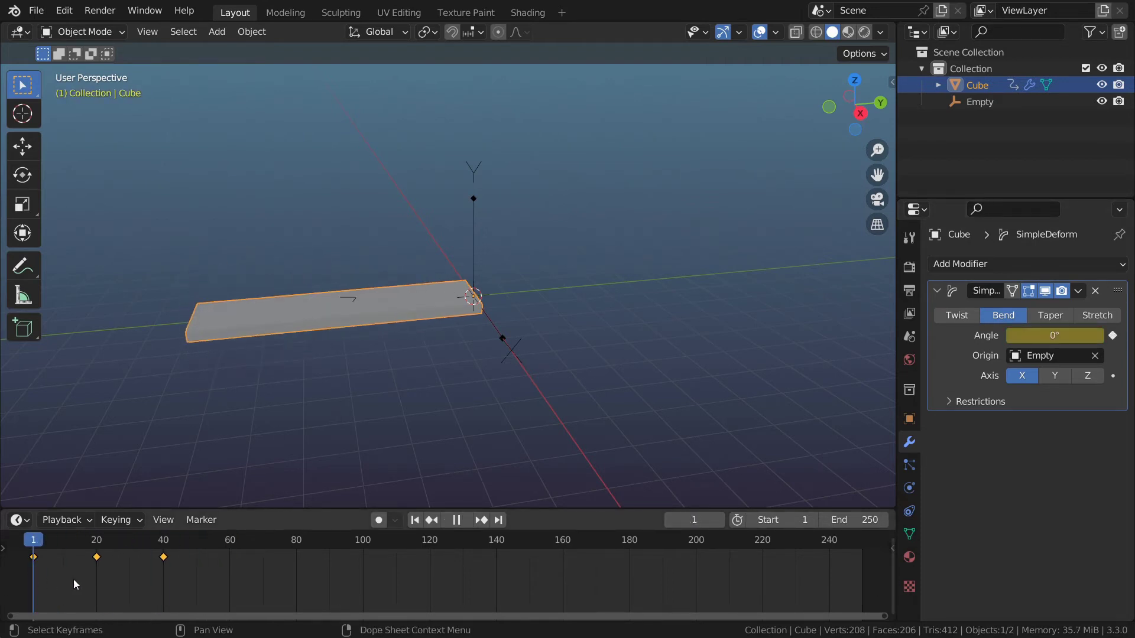
Scrub the bend animation to frame 56, check the bend angle there, and return to frame 1.
drag(74, 579, 216, 590)
click(1059, 334)
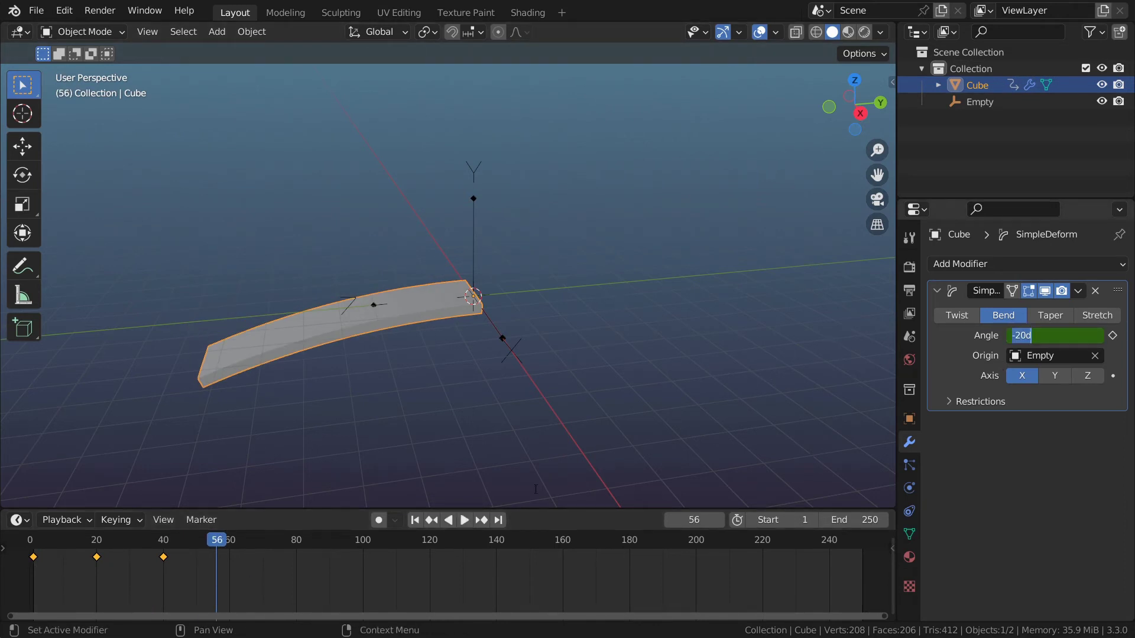
key(Return)
key(shift+Left)
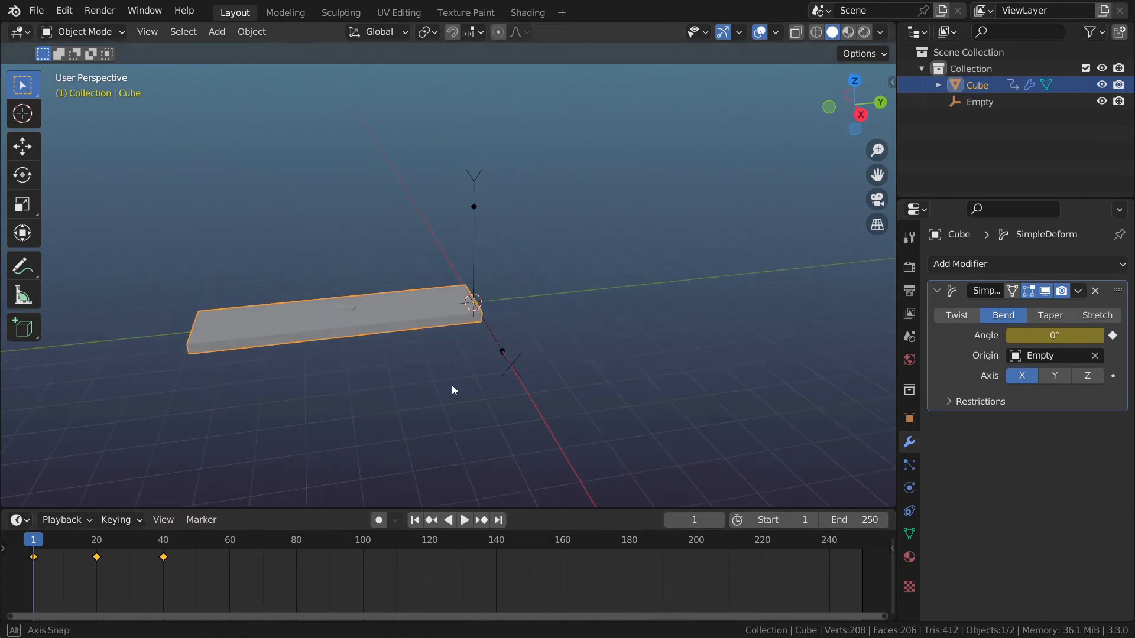
Duplicate the plank in place and rotate the copy 90° about the global Z axis.
key(shift+d)
right_click(436, 310)
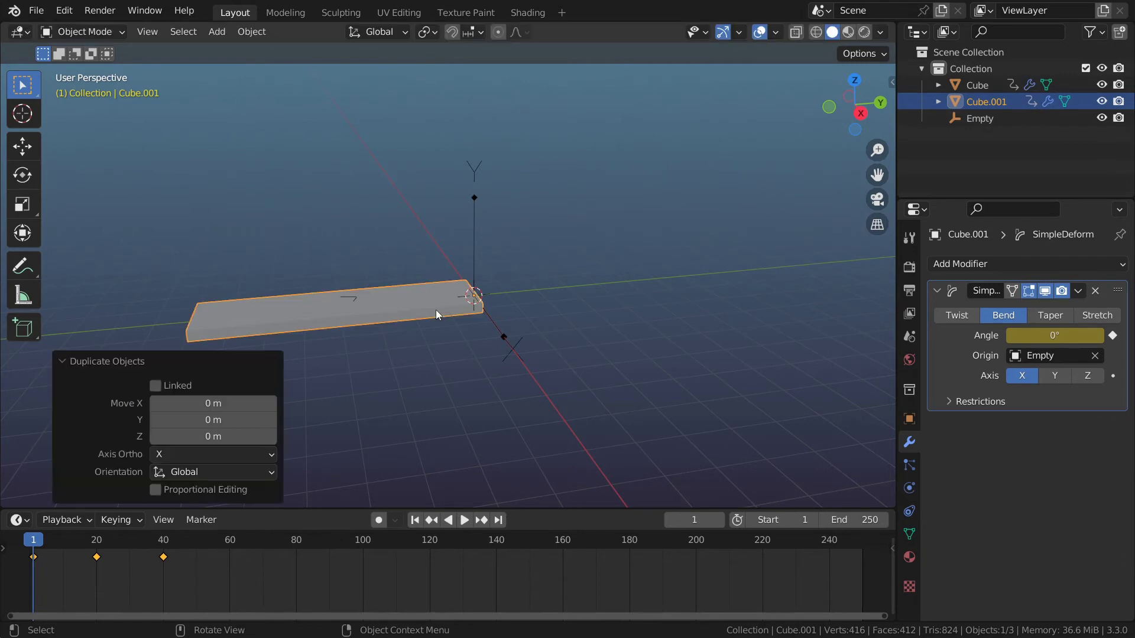
text(r90)
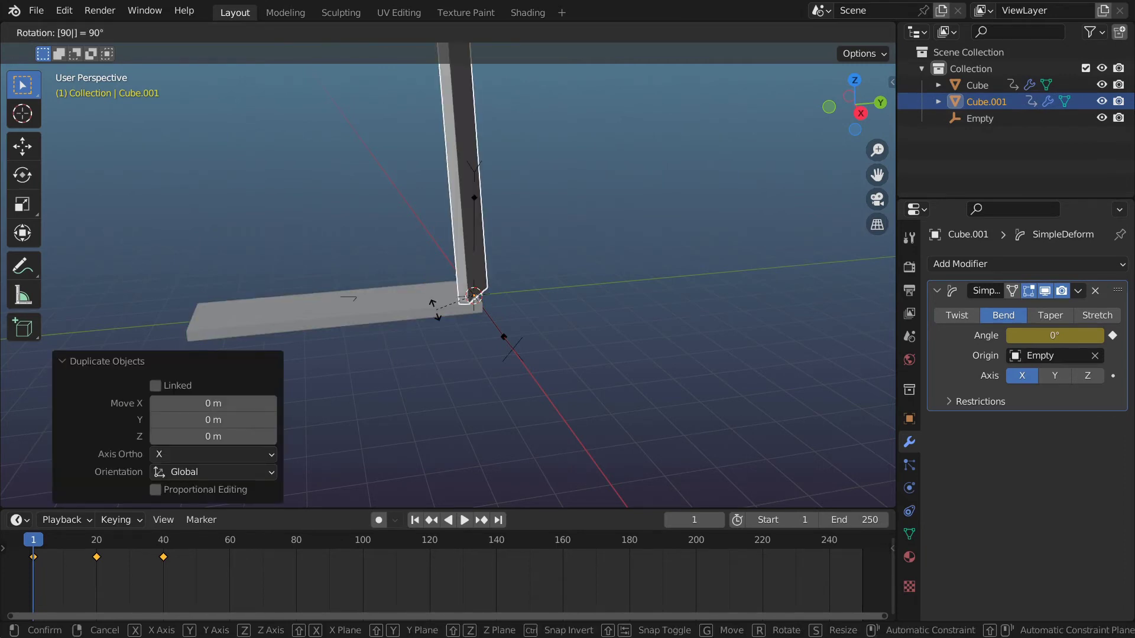
text(z)
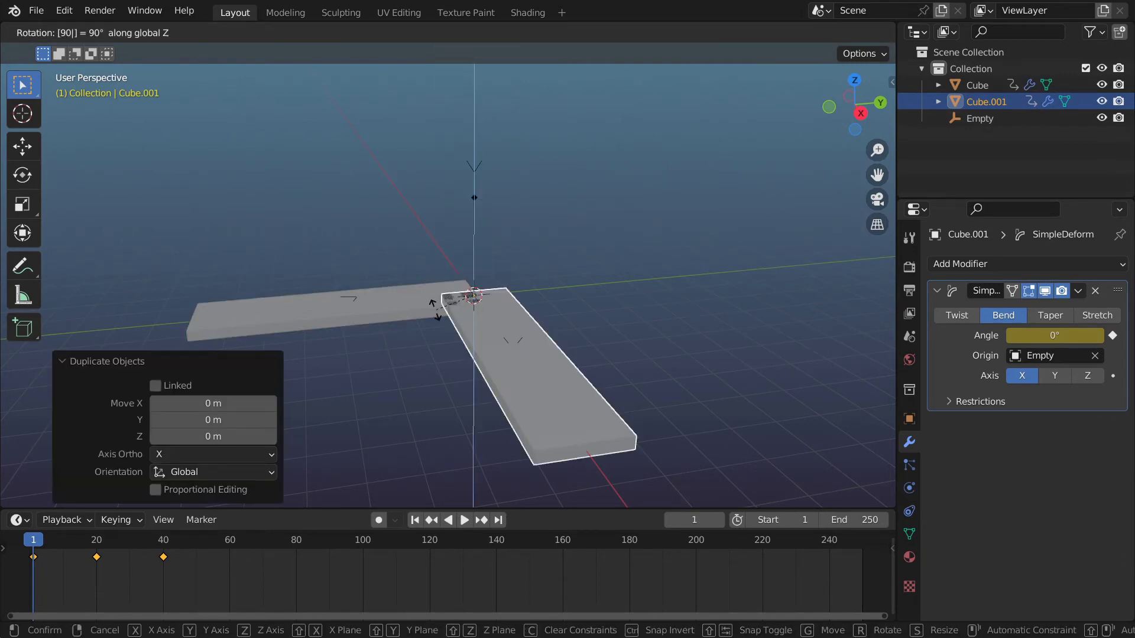
key(Return)
Delete all bend keyframes of the duplicated plank, and hide the original plank and its arrows empty.
drag(249, 577, 21, 548)
click(399, 540)
drag(294, 154, 407, 378)
key(h)
middle_drag(263, 304, 289, 313)
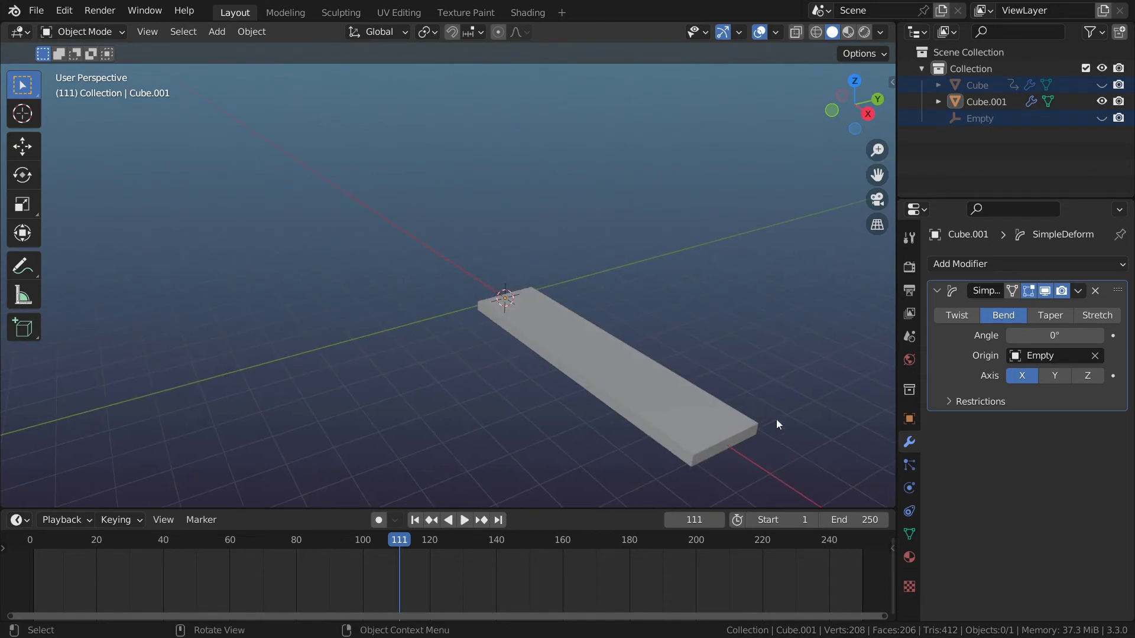
Change the duplicated plank's bend axis to Y and return to frame 1.
click(587, 371)
middle_drag(577, 410, 608, 418)
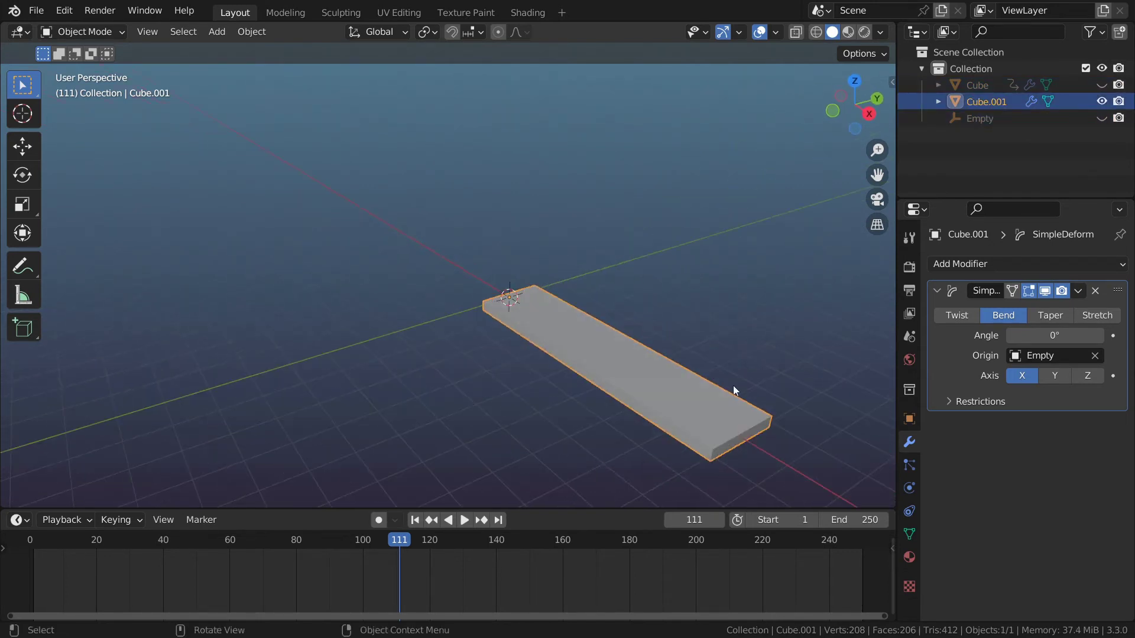
click(1055, 374)
key(shift+Left)
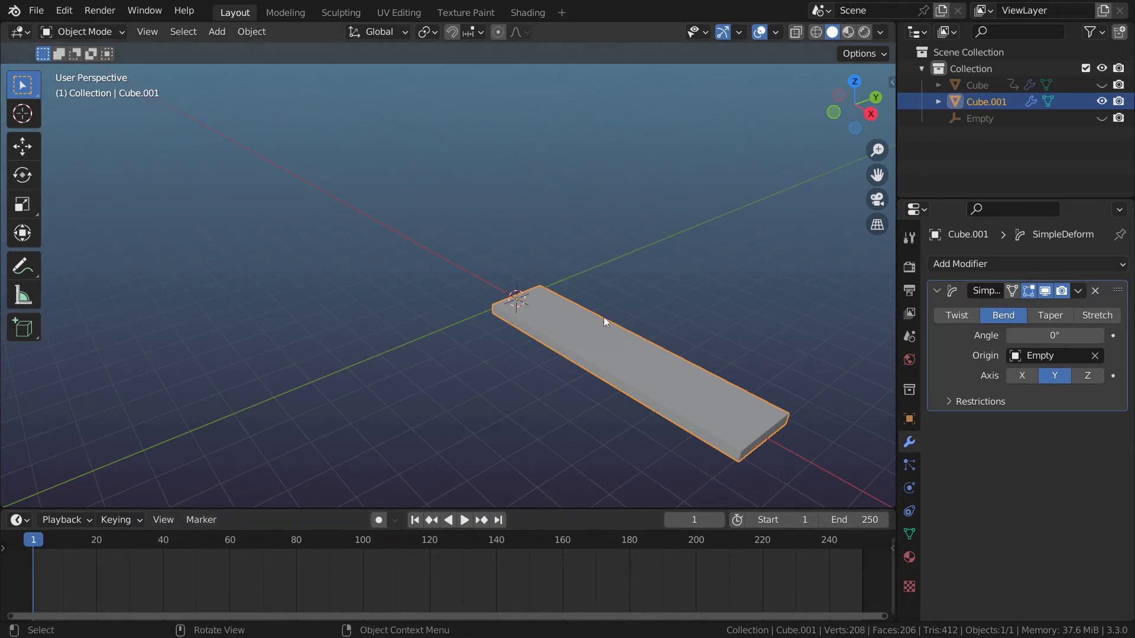
Add a plain axes empty at the world origin with its Y rotation set to 90°.
key(shift+a)
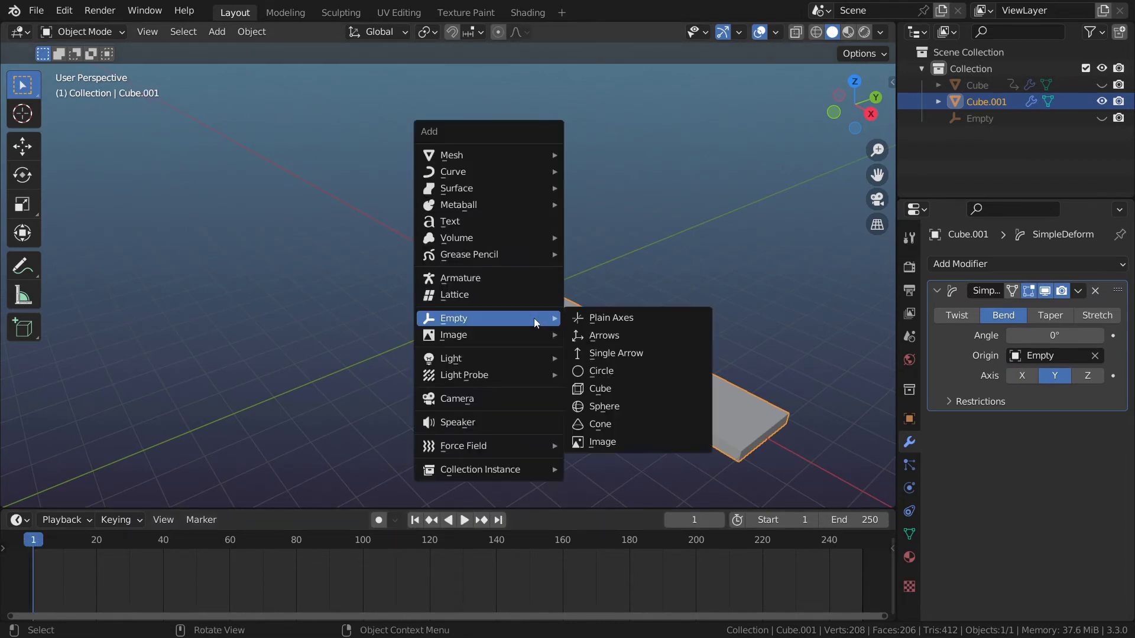
click(617, 318)
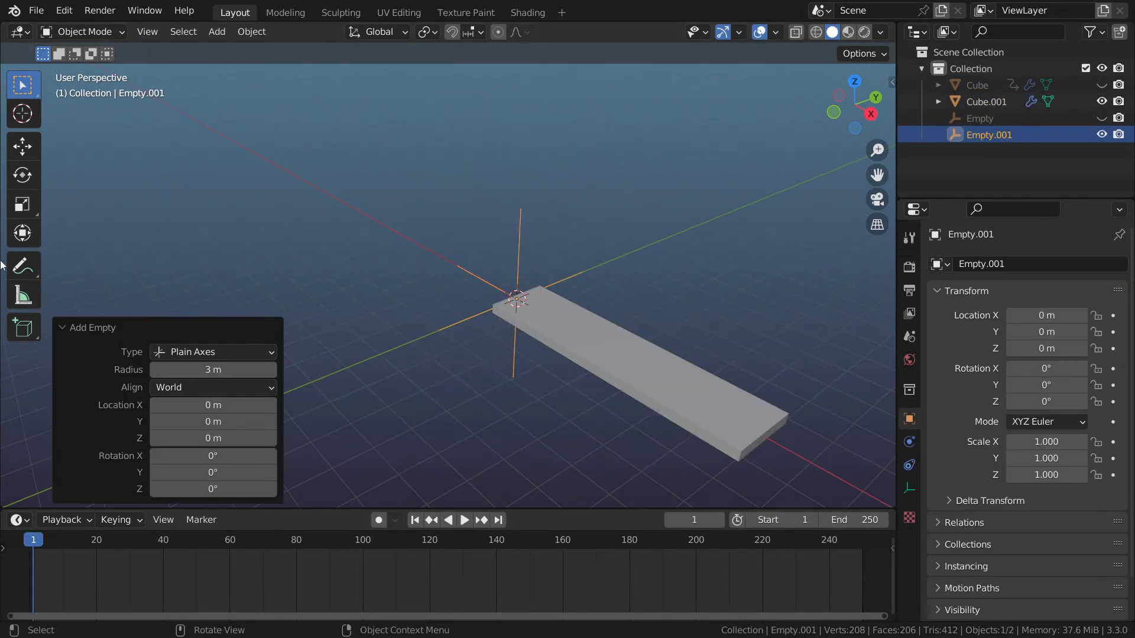
click(214, 474)
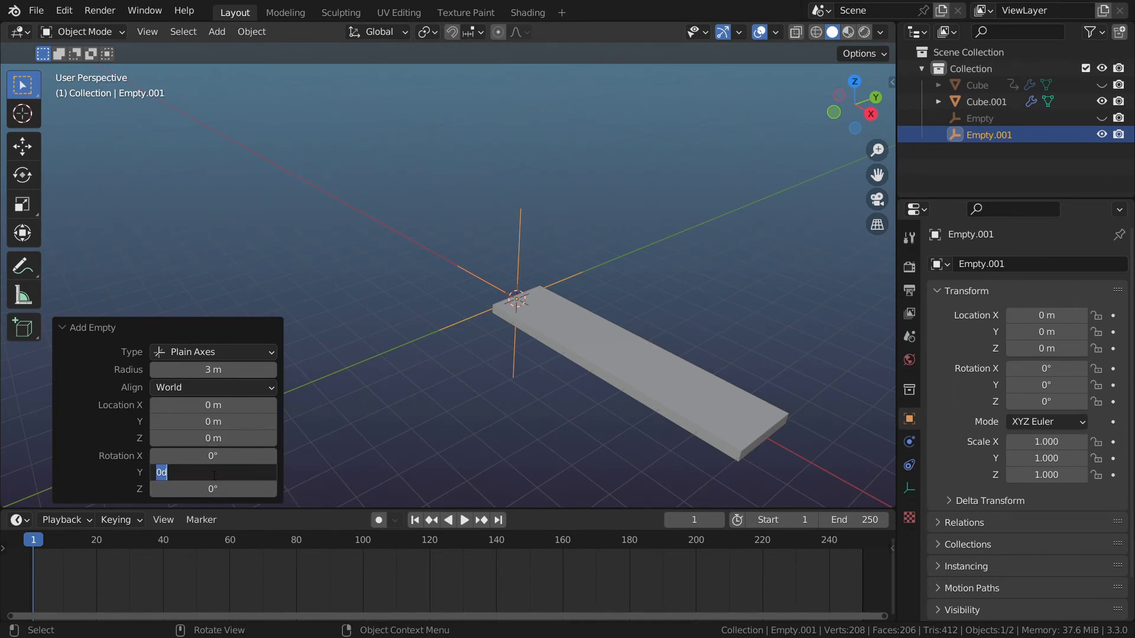
text(90)
key(Return)
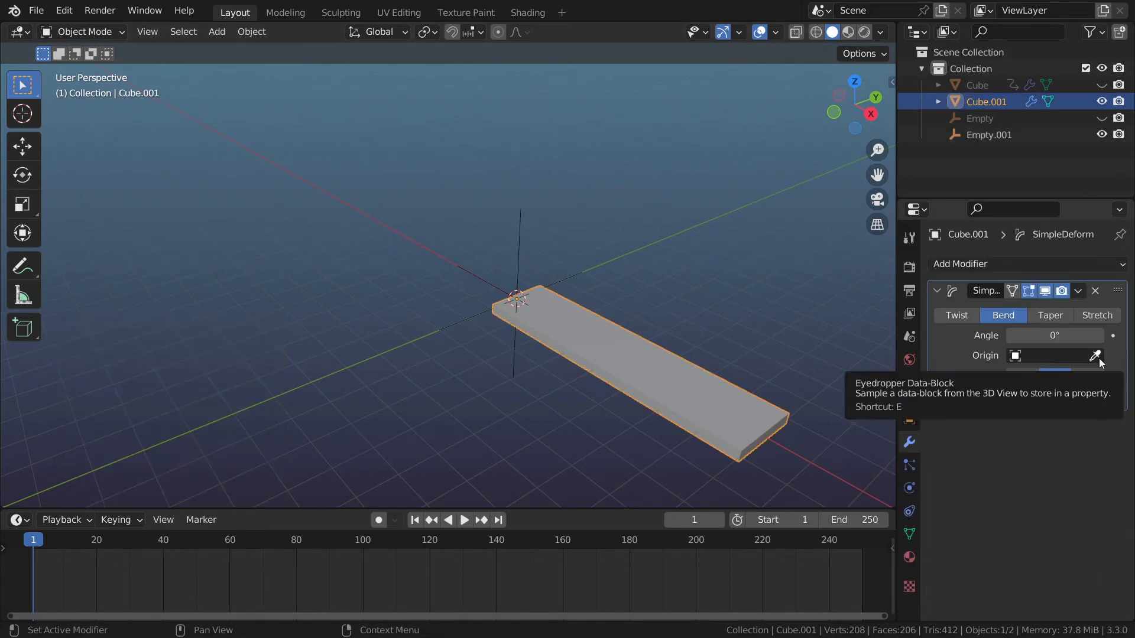
Assign the plain axes empty as the origin of the duplicated plank's bend and set the angle to -93.5°.
click(1095, 355)
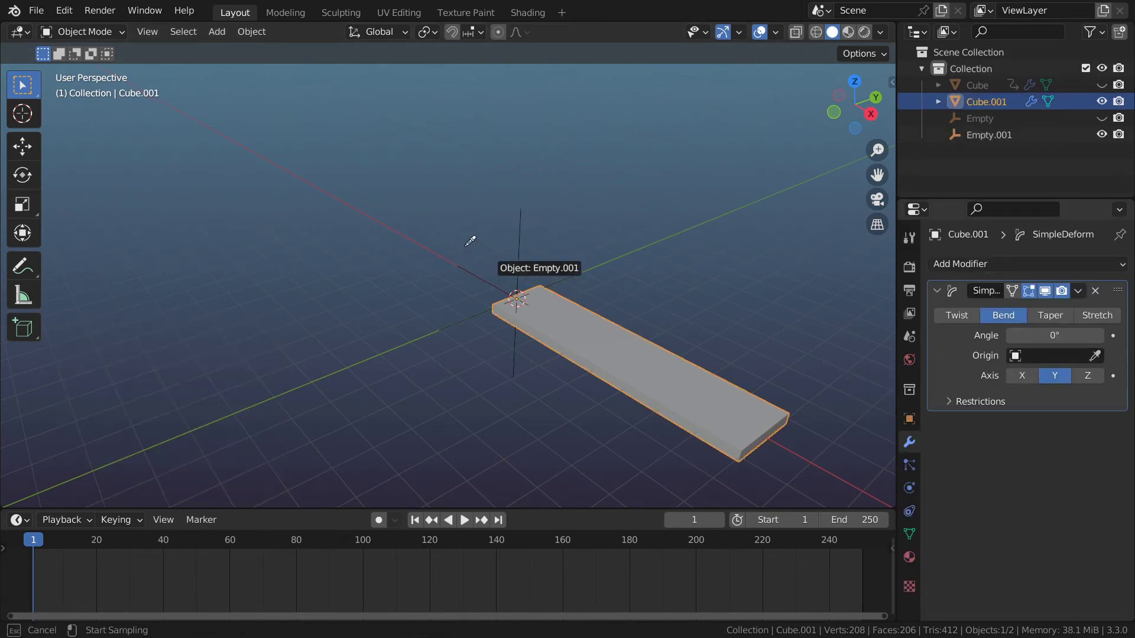
click(521, 236)
drag(1054, 335, 1005, 335)
middle_drag(679, 354, 851, 408)
Show the bend modifier's restrictions, inspect the empty at the plank's end, and set the plank's bend angle to 0°.
click(946, 400)
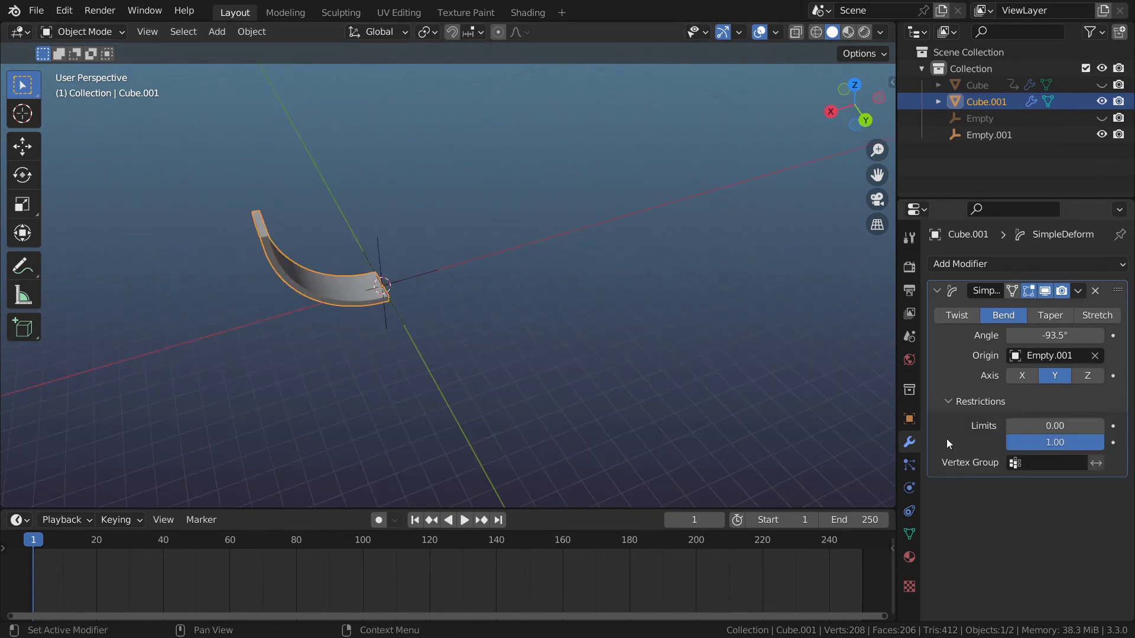
middle_drag(497, 363, 400, 264)
click(401, 265)
middle_drag(513, 448, 607, 437)
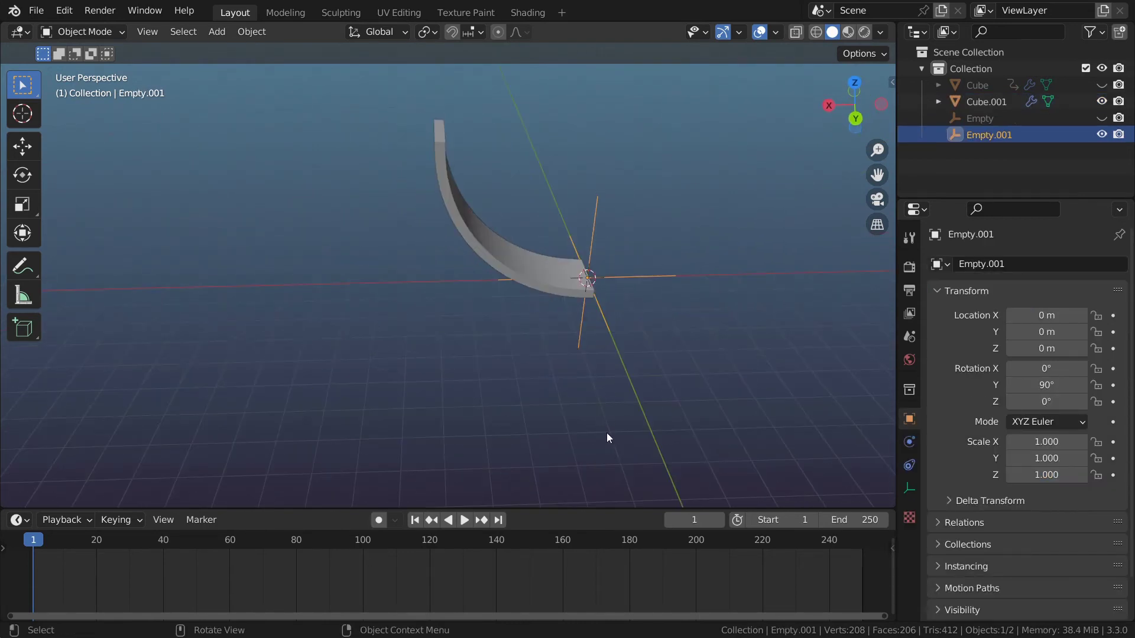
click(464, 251)
click(1083, 334)
text(0)
key(Return)
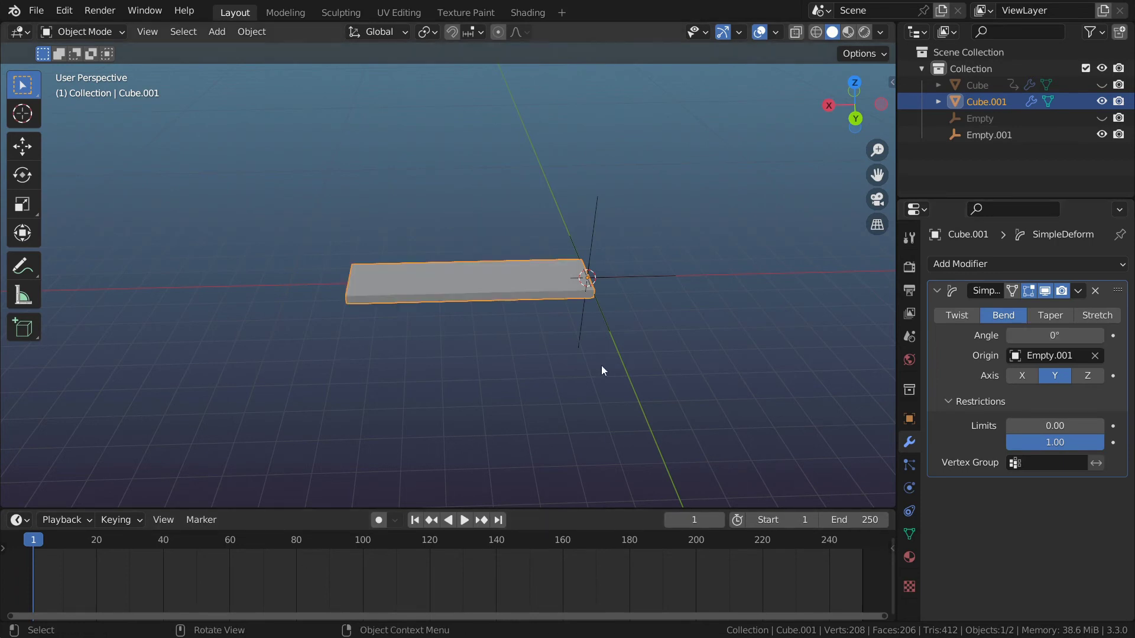
Align the plain axes empty to the plank along X, center to center, with the Align Tools' advanced operation.
click(631, 280)
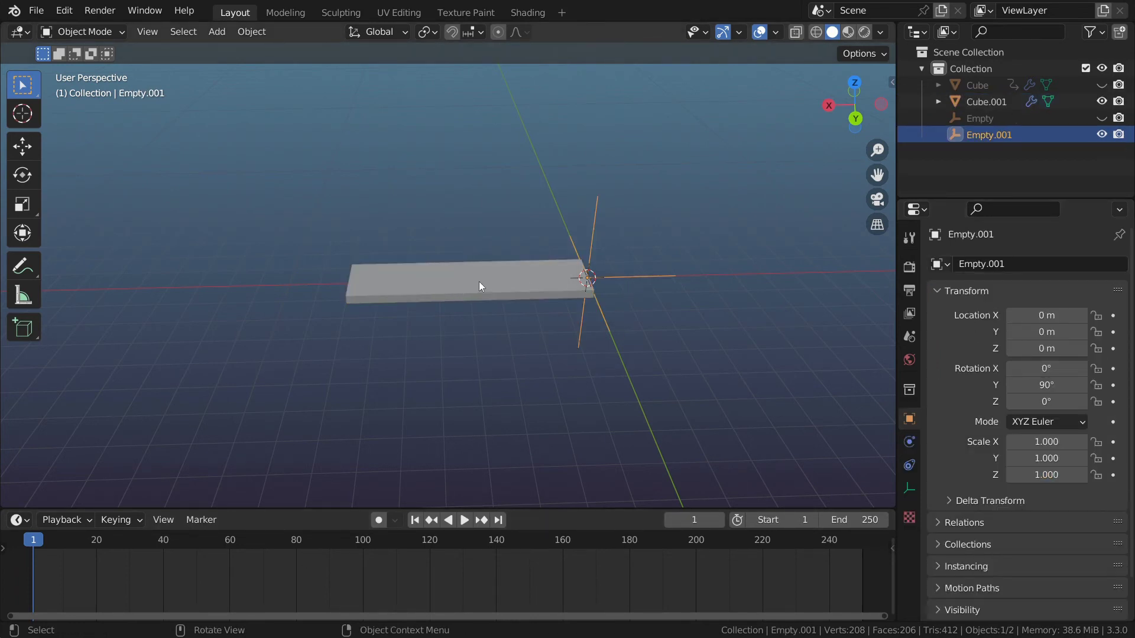
shift+click(481, 297)
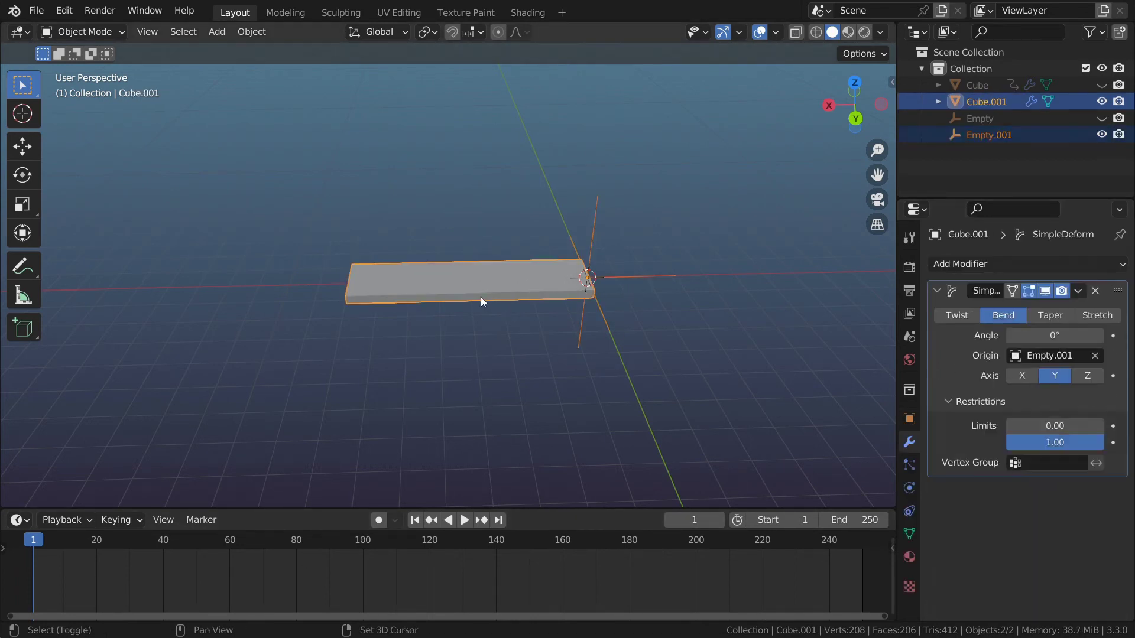
key(n)
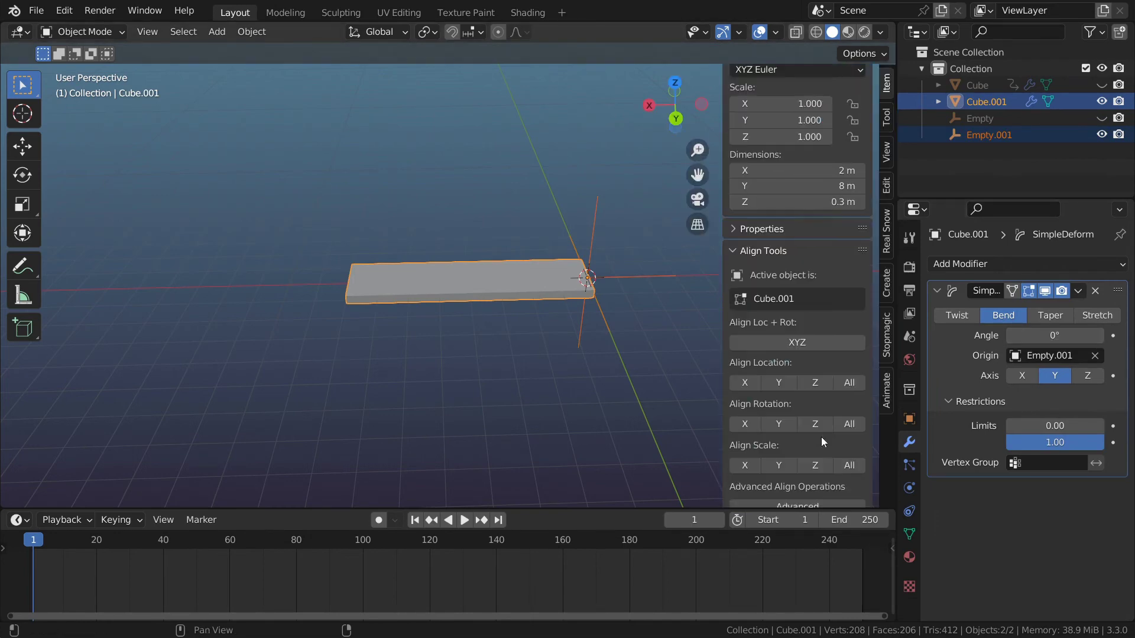
scroll(821, 438, down, 1)
click(815, 492)
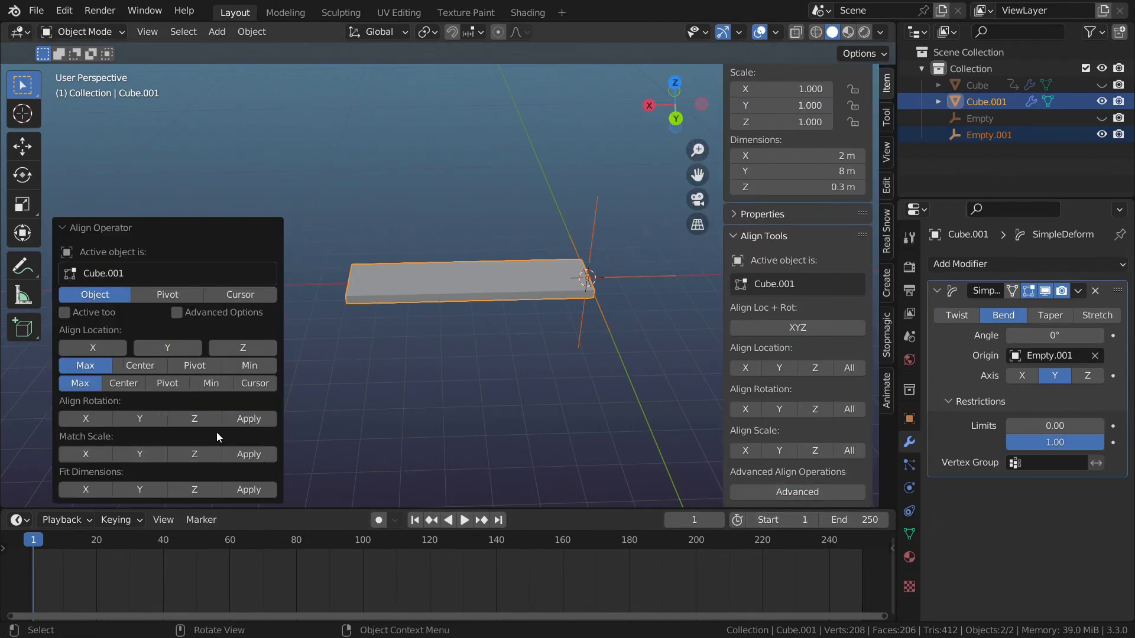
click(142, 366)
click(125, 384)
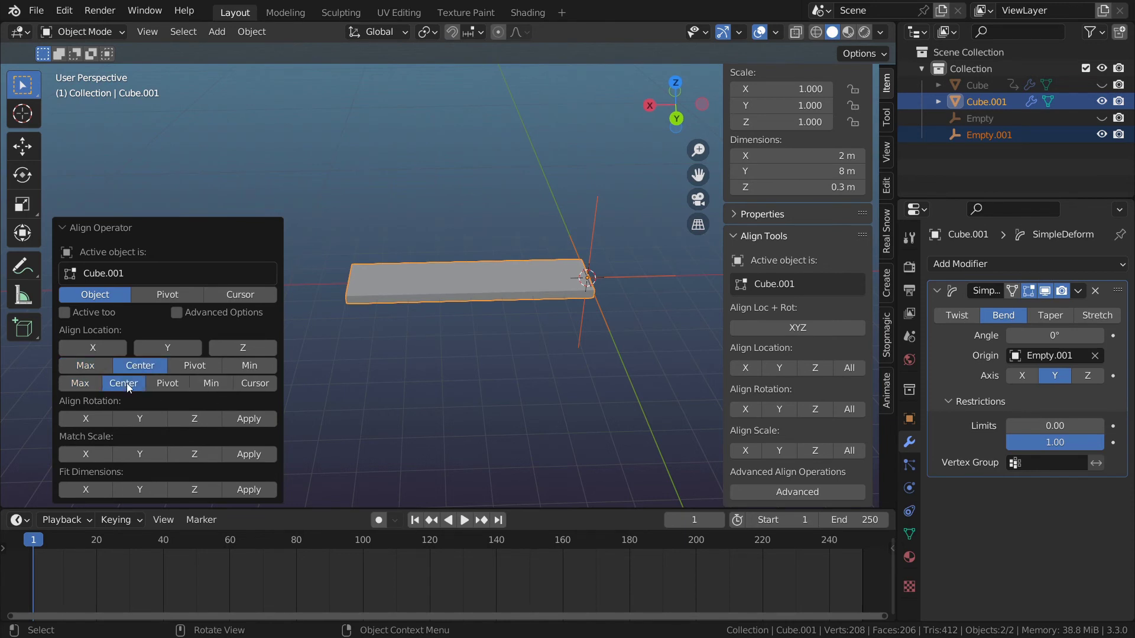
click(94, 348)
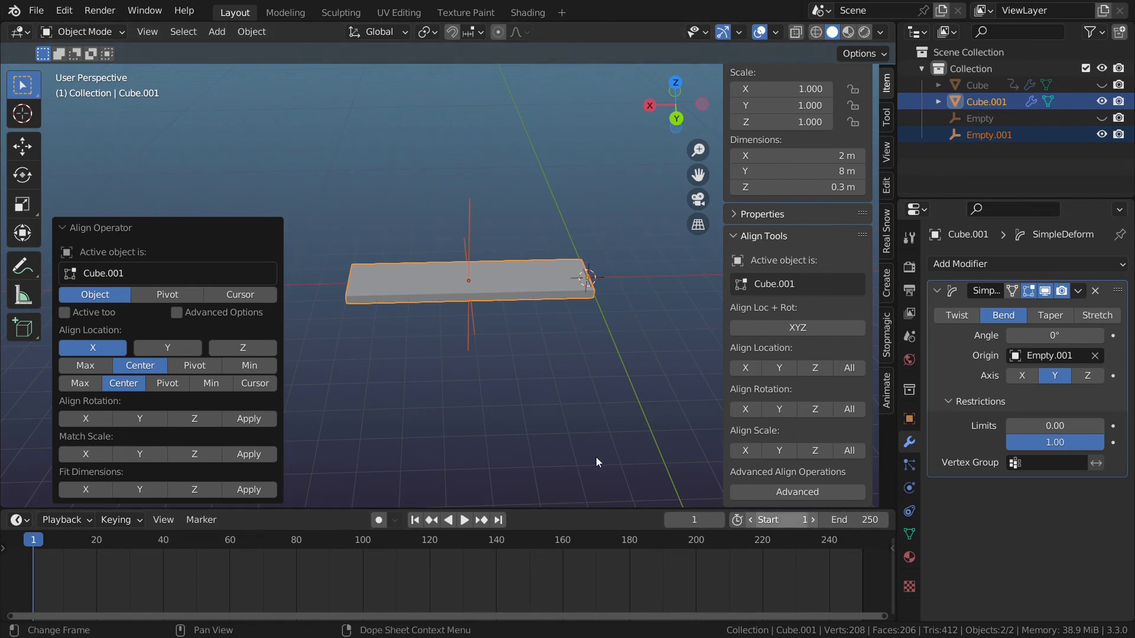
Set the bend's lower limit to 0.50 and its angle to -145° so that only half the plank curls.
click(1059, 426)
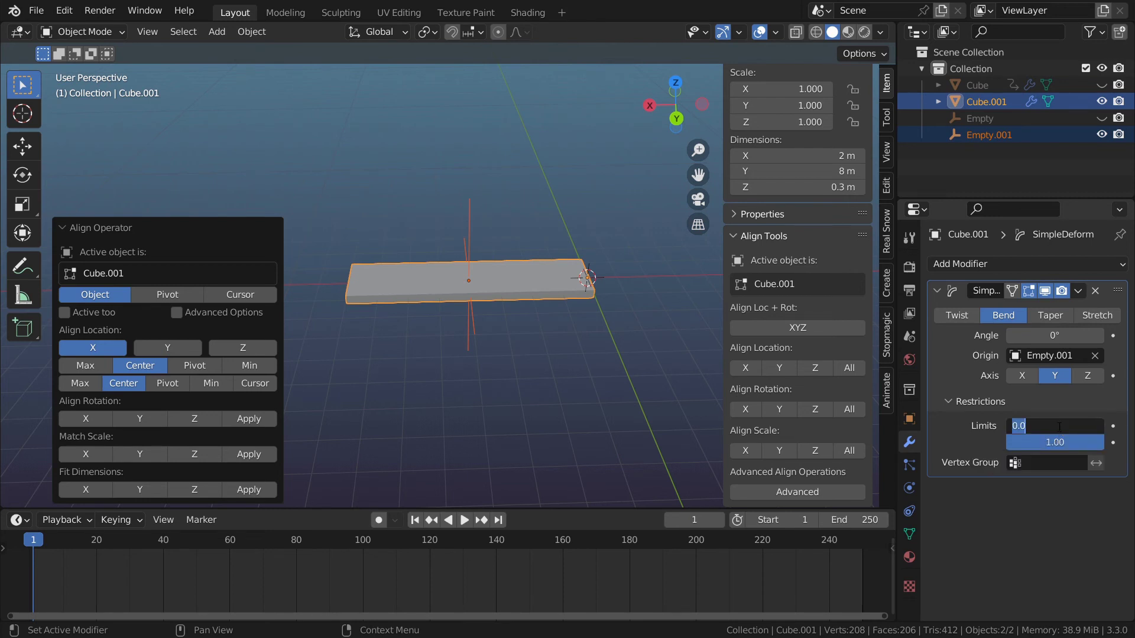
text(0.5)
key(Return)
click(1051, 335)
text(4.8)
key(Return)
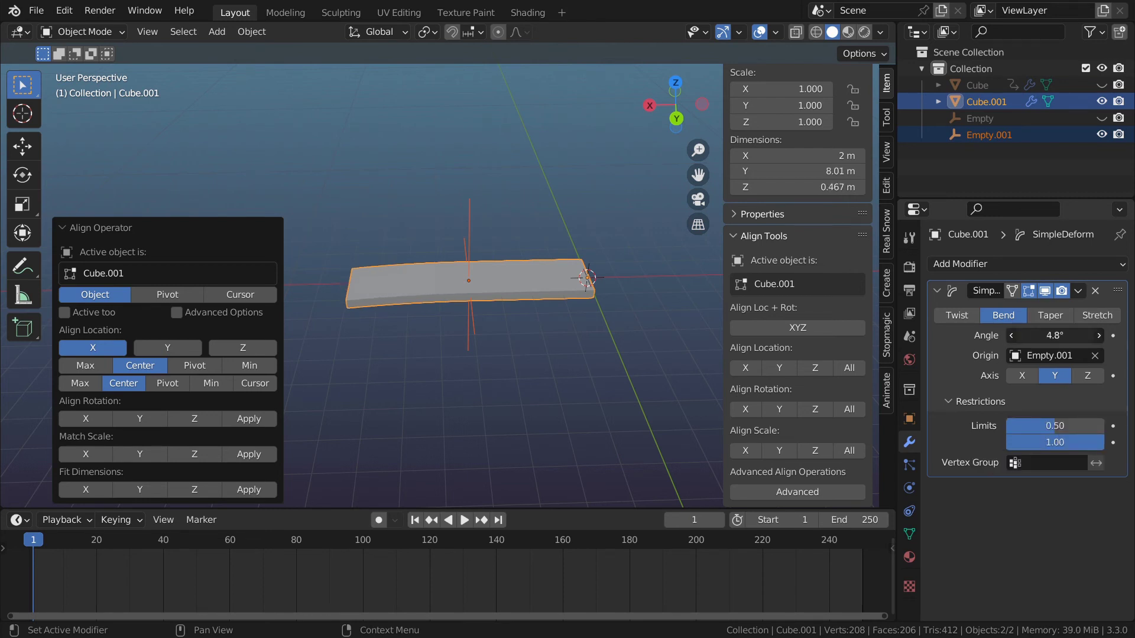
drag(1054, 335, 1028, 335)
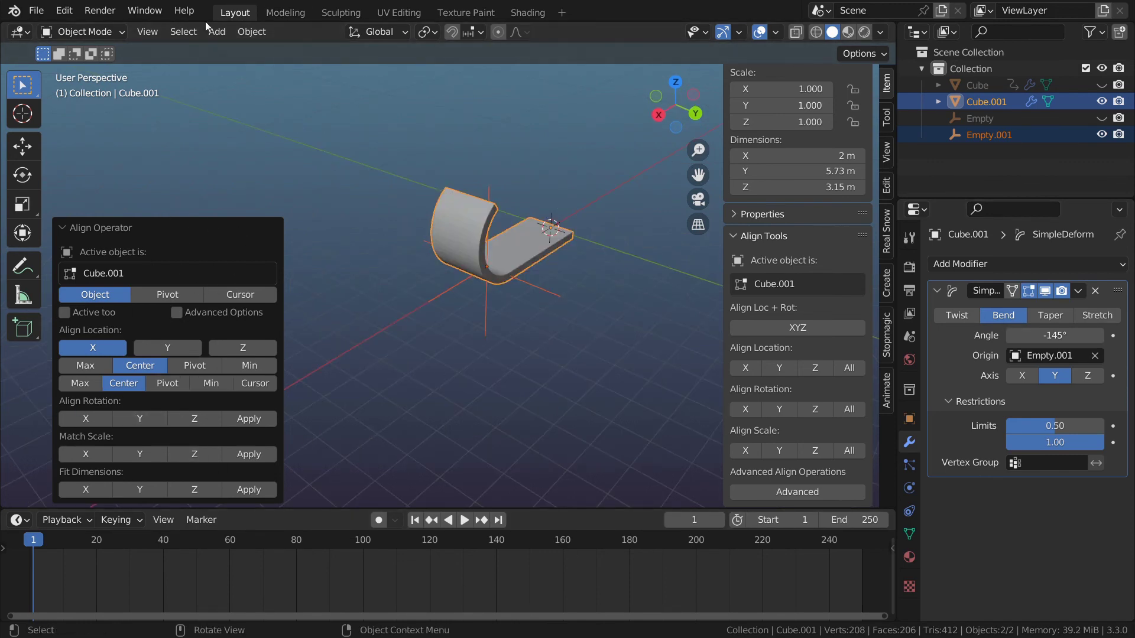
Search the add-ons in the preferences for "ali" to check the Align Tools add-on, and return to the bent plank.
click(36, 10)
click(63, 11)
click(62, 10)
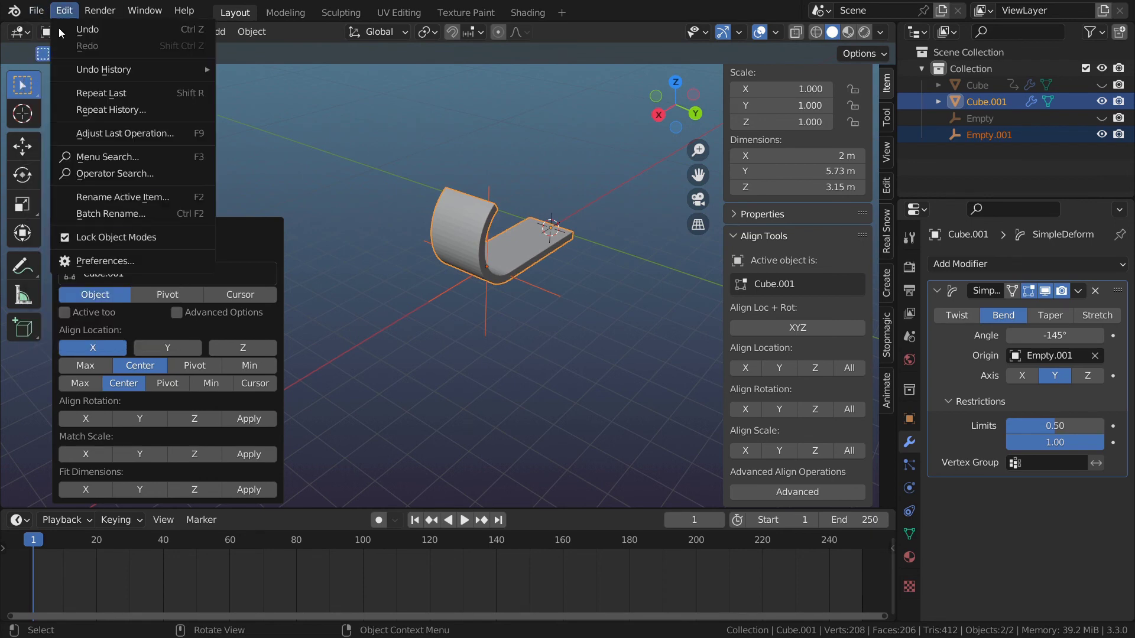
click(97, 264)
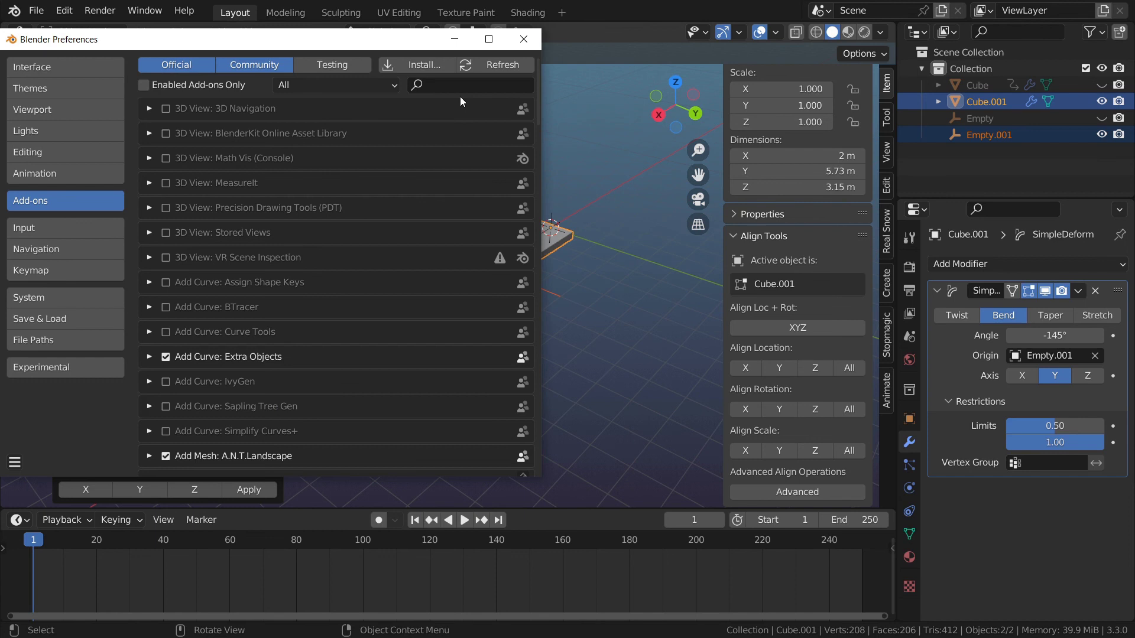
click(457, 87)
text(ali)
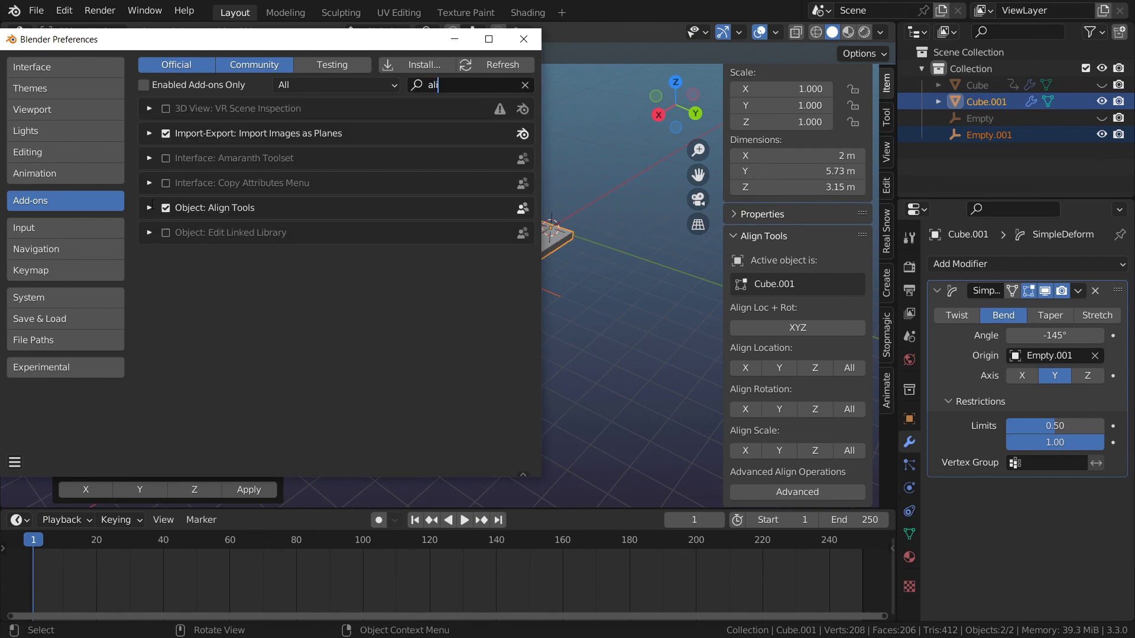
click(523, 39)
middle_drag(591, 296, 548, 304)
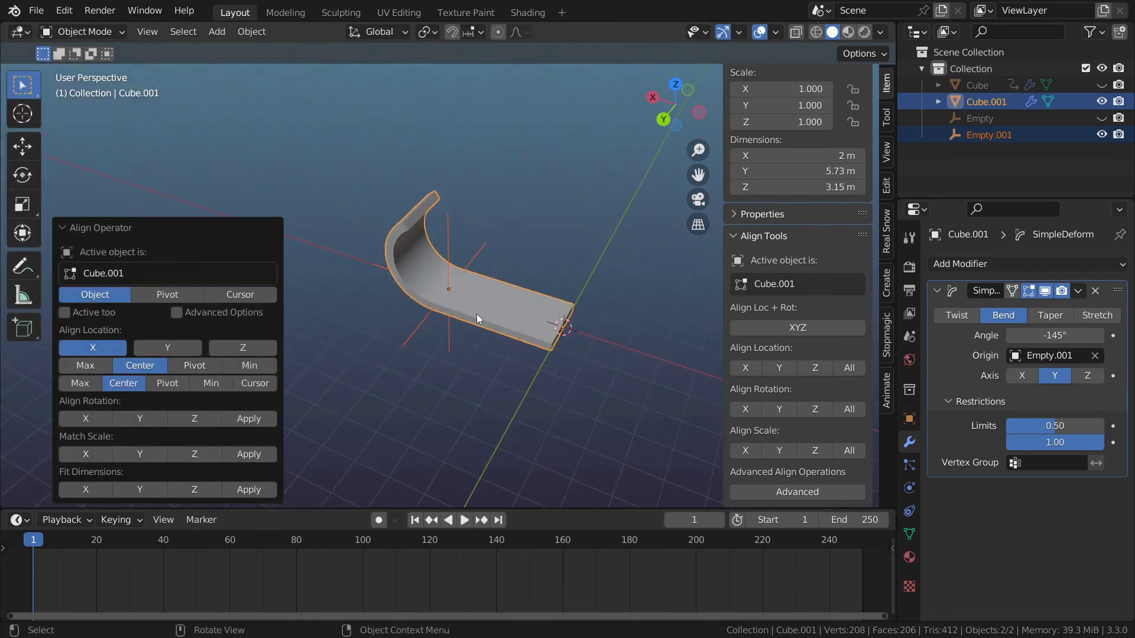